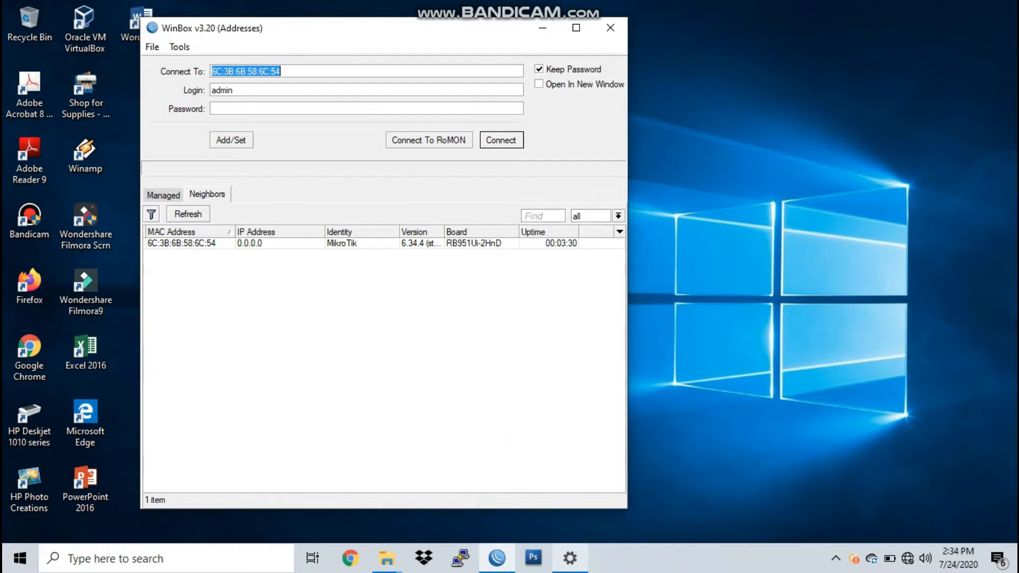
# - Open the Windows list of network adapters from the Network & Internet settings
pyautogui.click(908, 559)
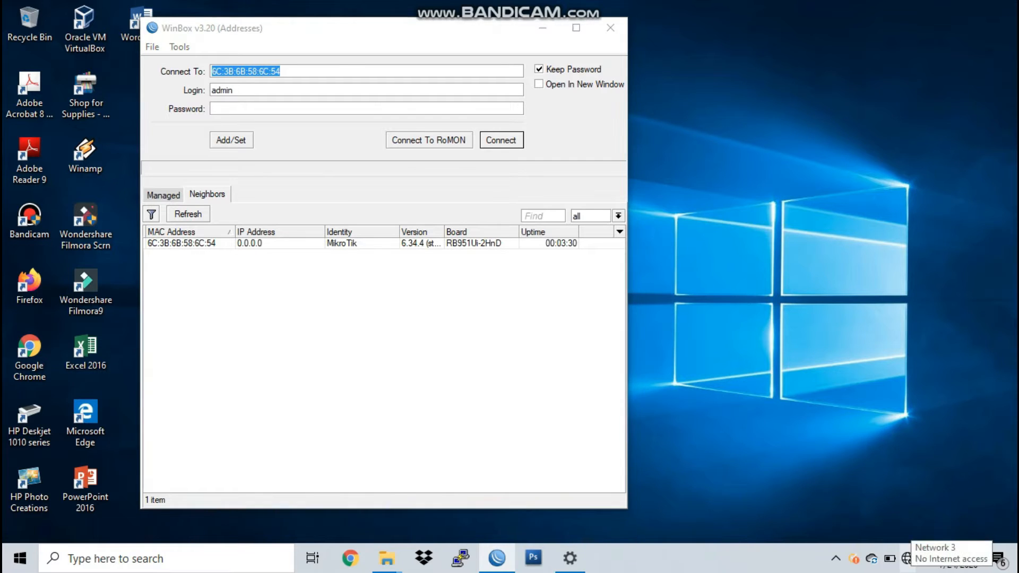
pyautogui.rightClick(907, 559)
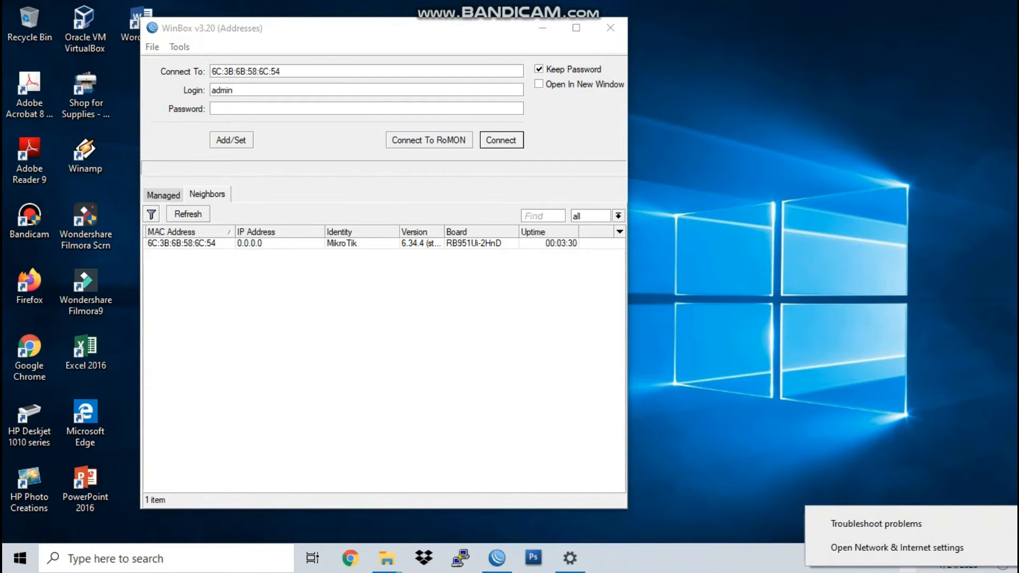
pyautogui.click(897, 547)
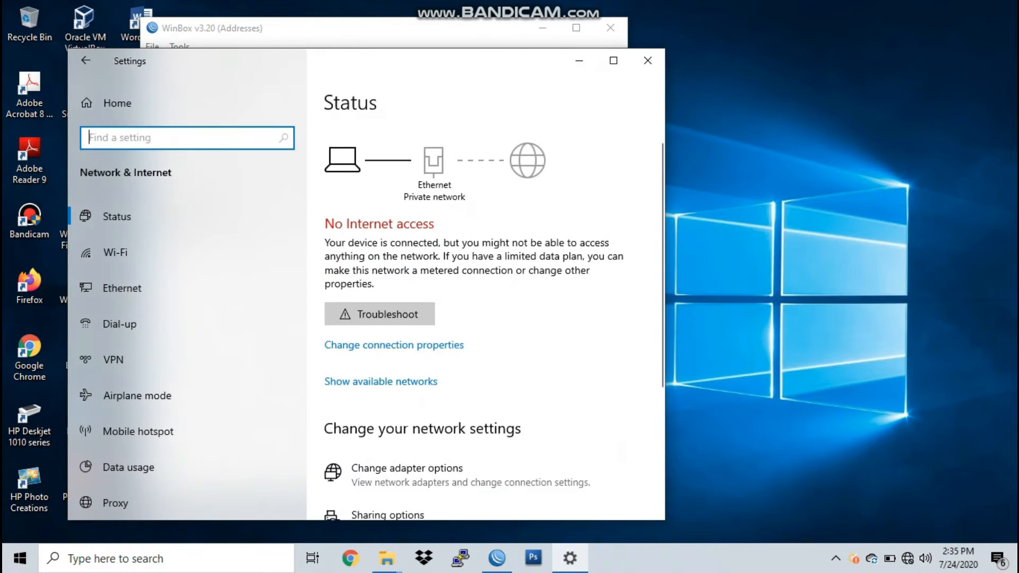
pyautogui.scroll(-2, 478, 318)
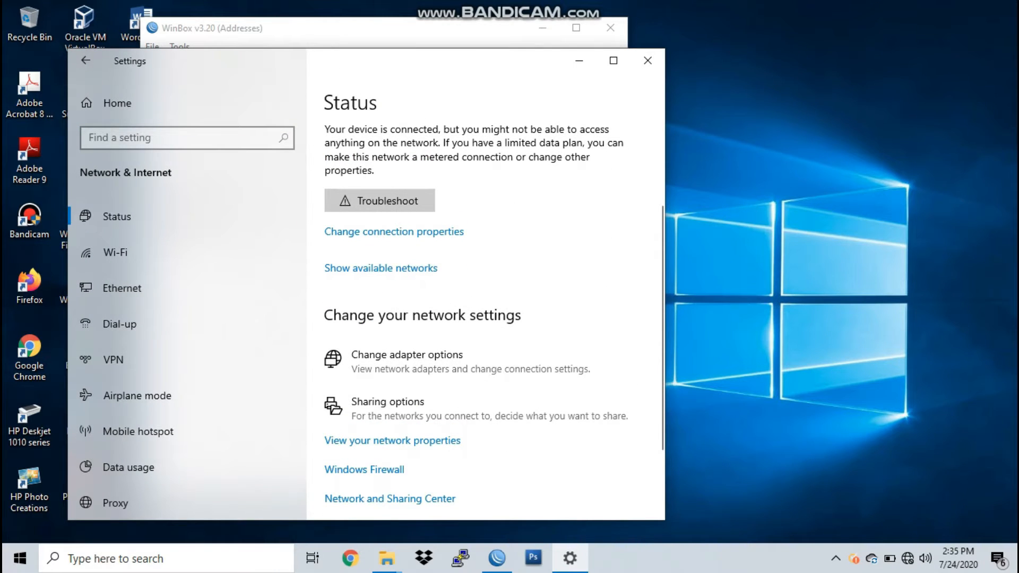
pyautogui.click(425, 362)
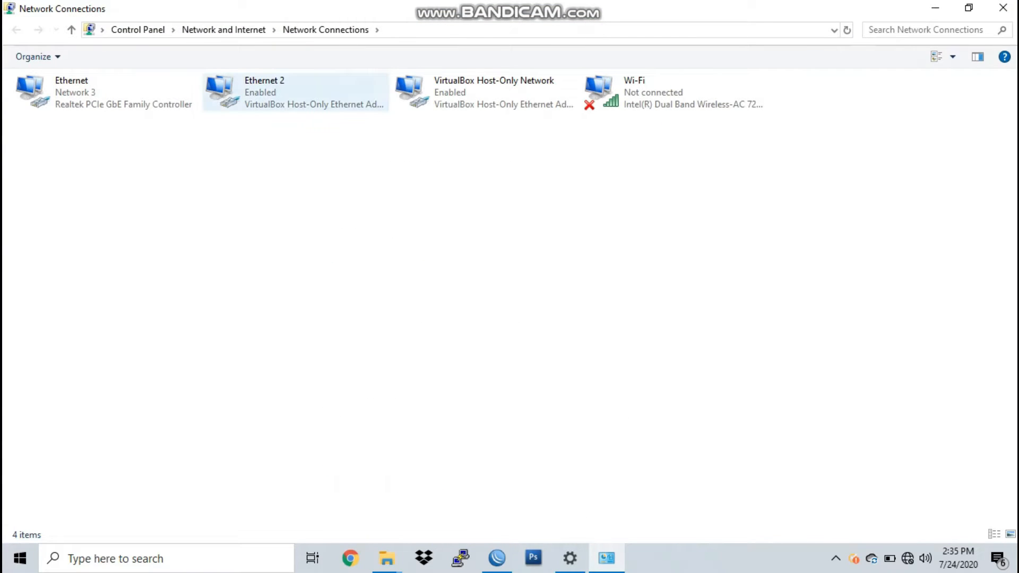
# - Disable the Ethernet 2 and VirtualBox Host-Only Network adapters
pyautogui.rightClick(282, 104)
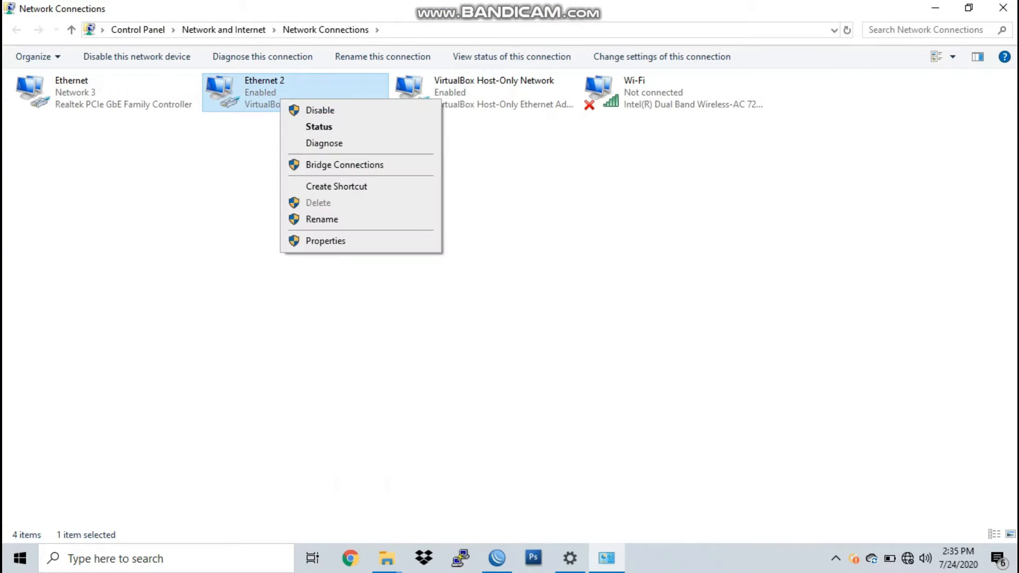
pyautogui.click(313, 109)
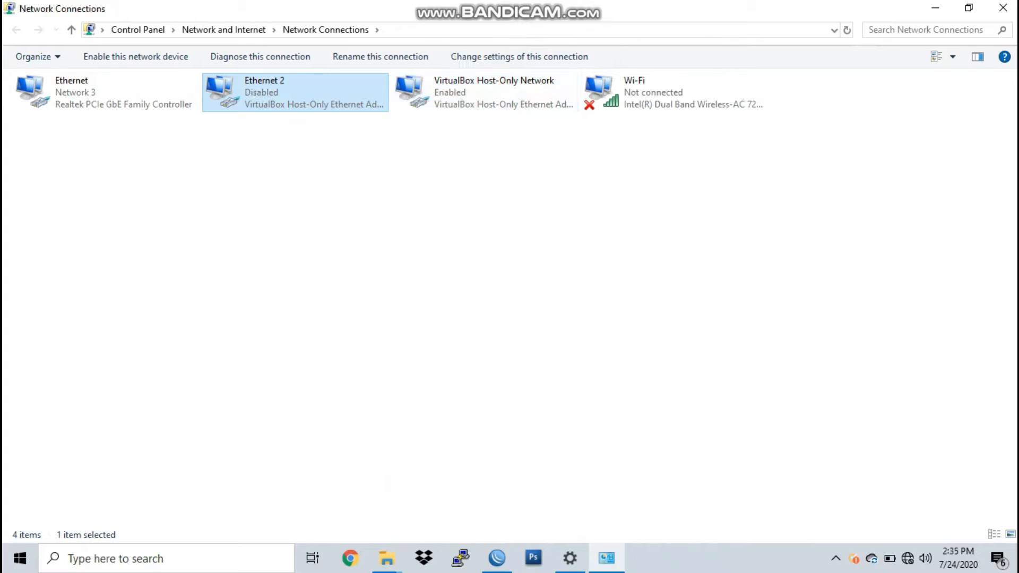
pyautogui.rightClick(469, 100)
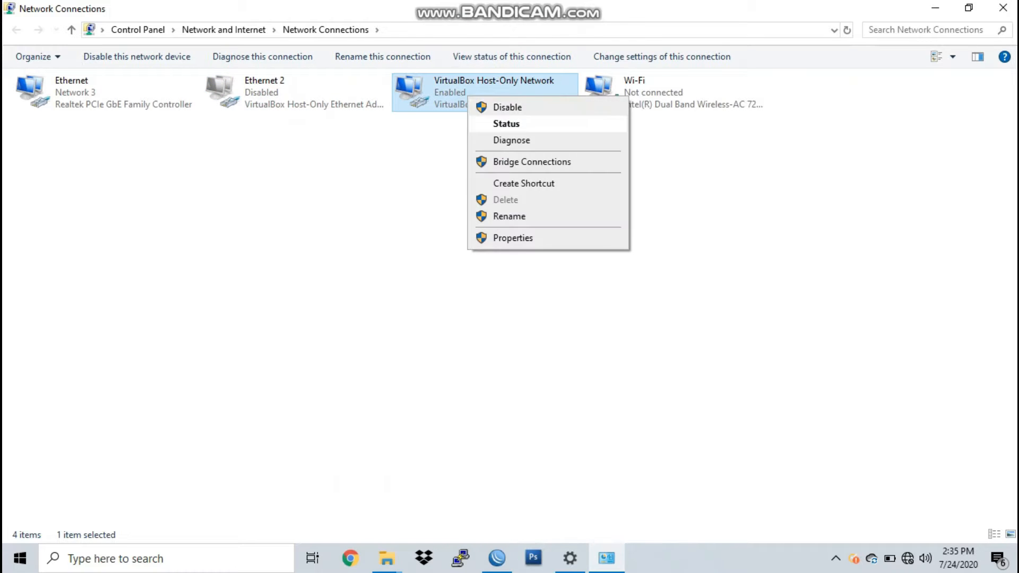
pyautogui.click(504, 107)
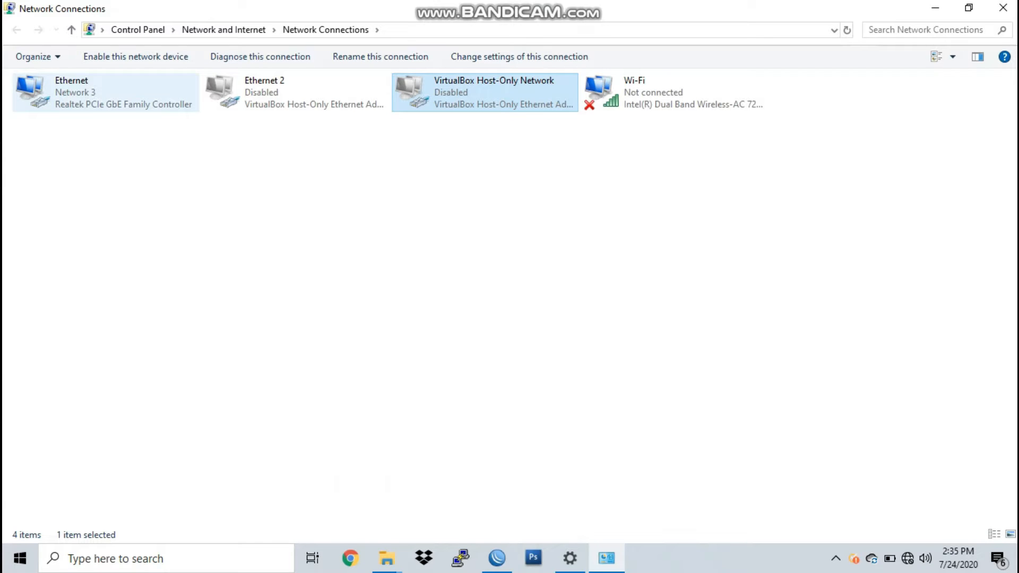
# - Check whether the Ethernet adapter's IPv4 properties obtain the IP and DNS server addresses automatically, and close its properties
pyautogui.click(105, 92)
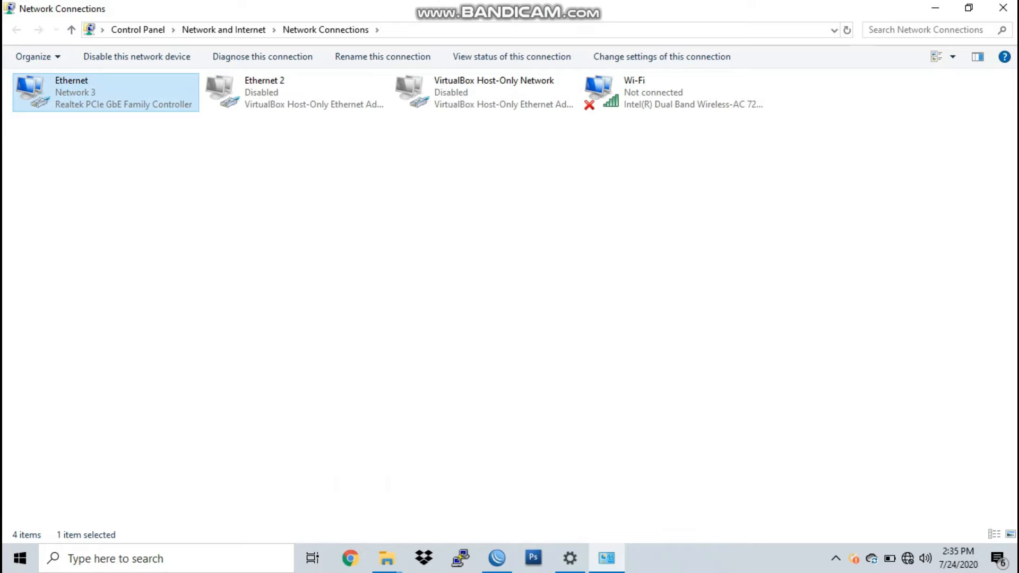
pyautogui.rightClick(141, 95)
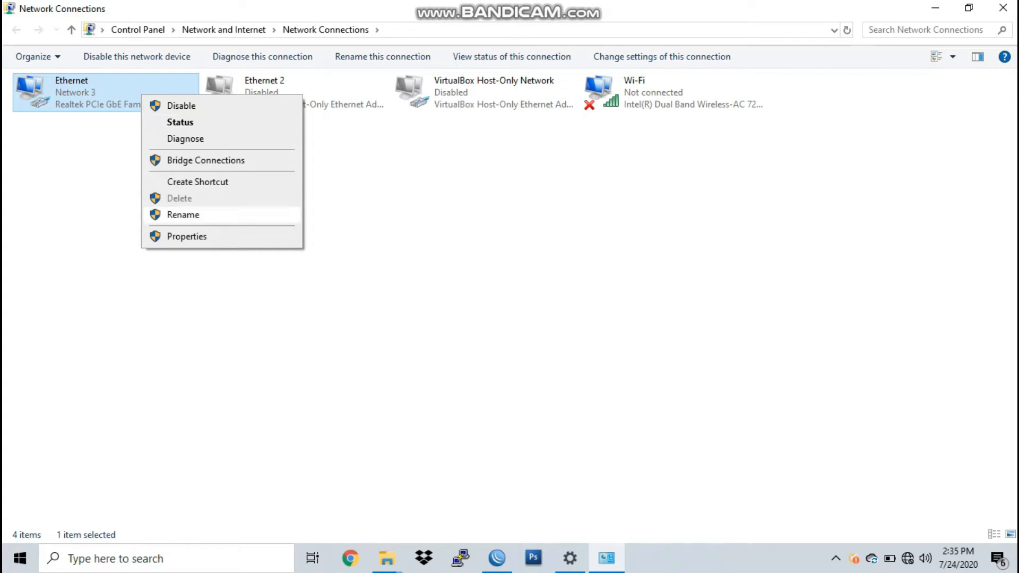
pyautogui.click(186, 236)
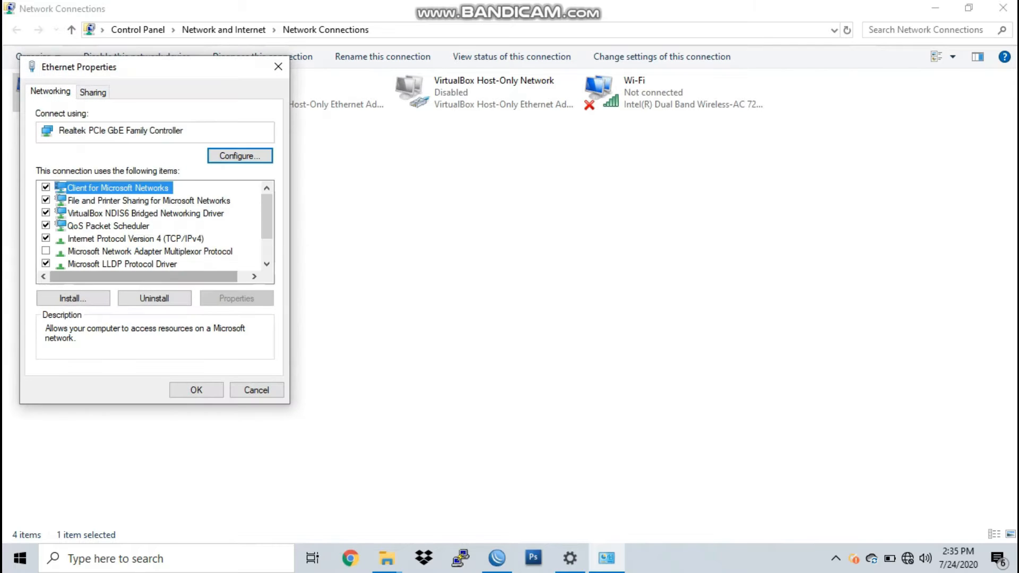
pyautogui.click(136, 238)
pyautogui.click(237, 298)
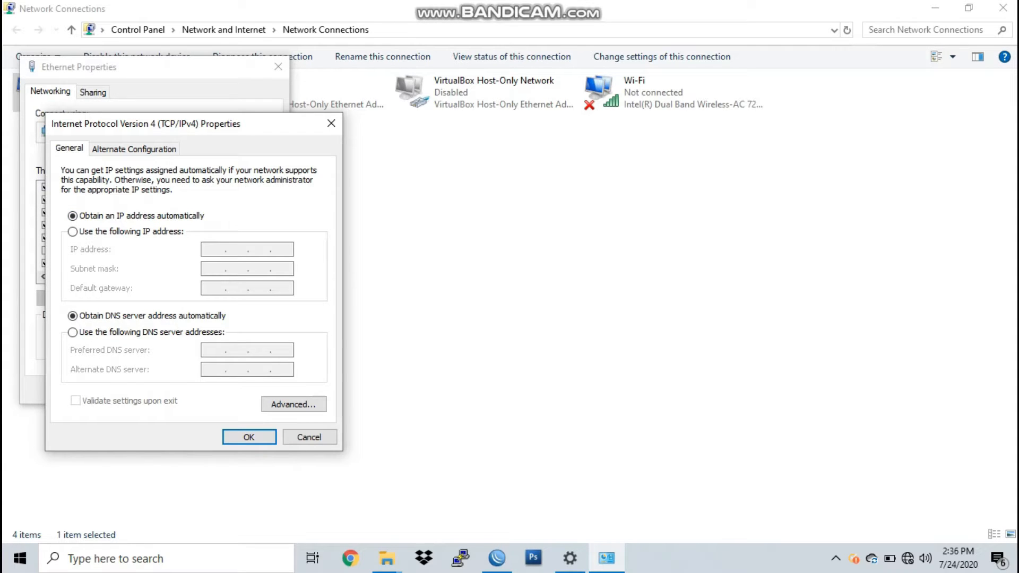
pyautogui.click(249, 436)
pyautogui.click(193, 385)
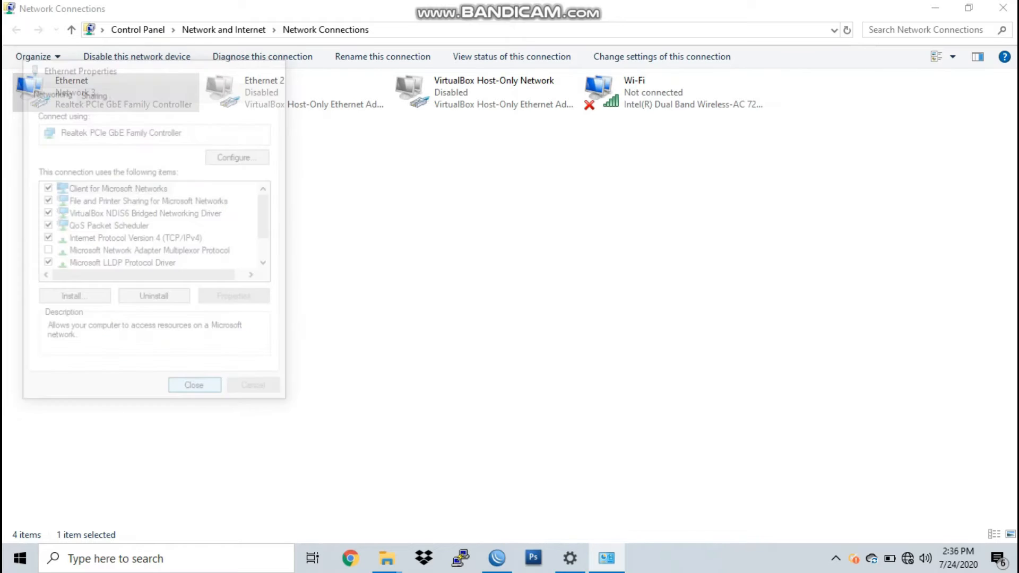
pyautogui.click(485, 93)
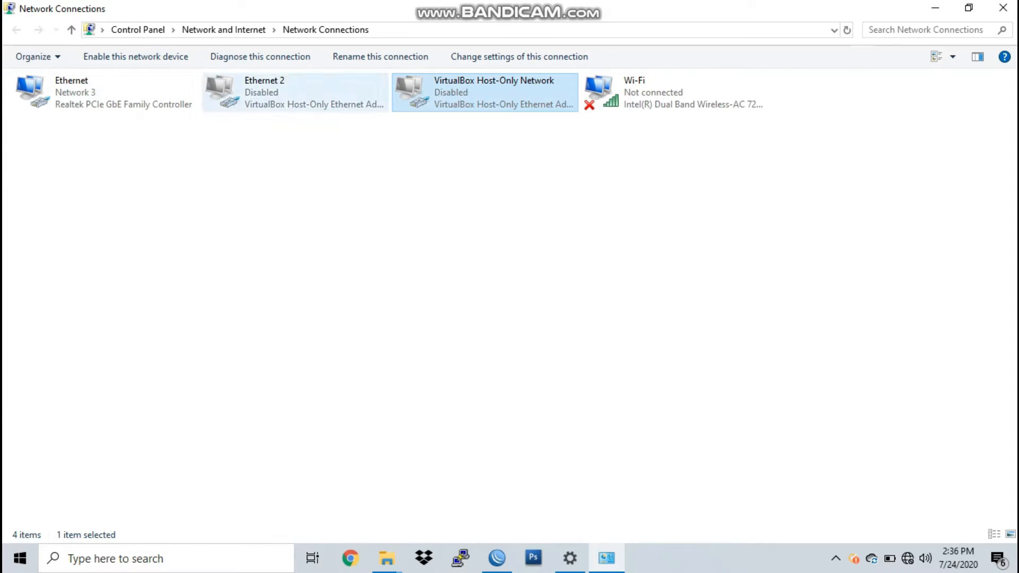
pyautogui.click(297, 93)
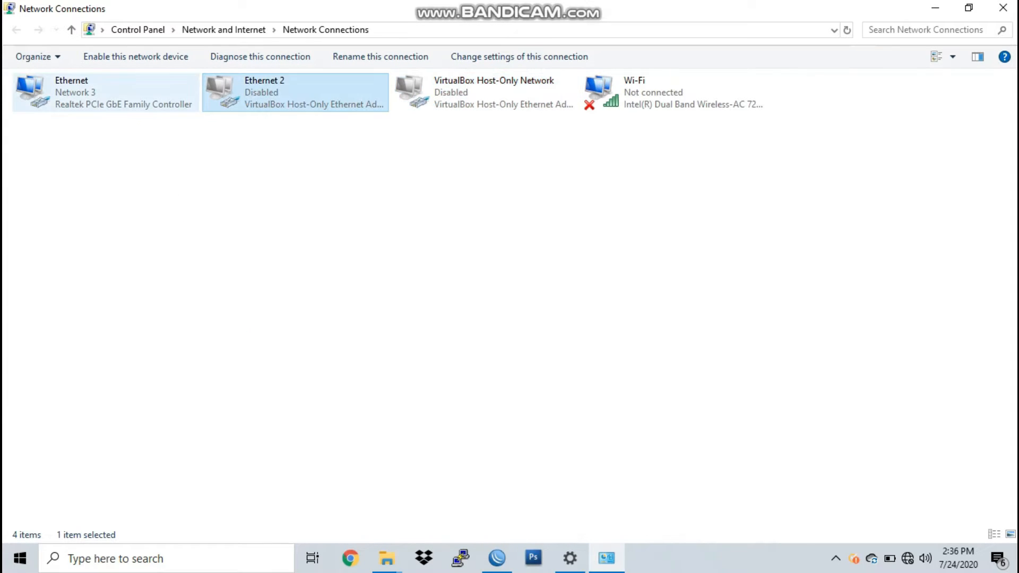
pyautogui.click(106, 93)
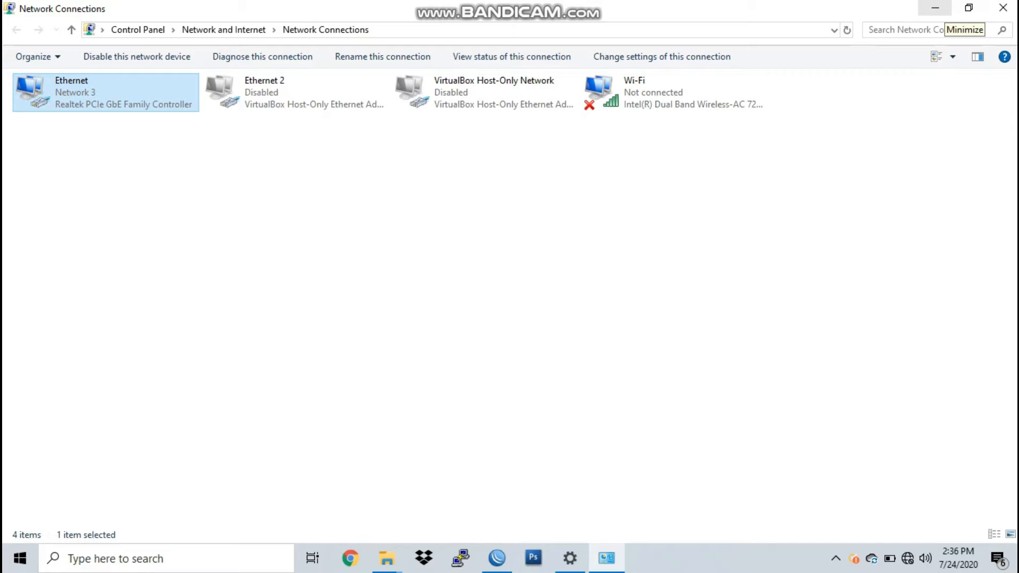
# - Minimize the Network Connections and Settings windows and bring the WinBox login window back into full view
pyautogui.click(935, 7)
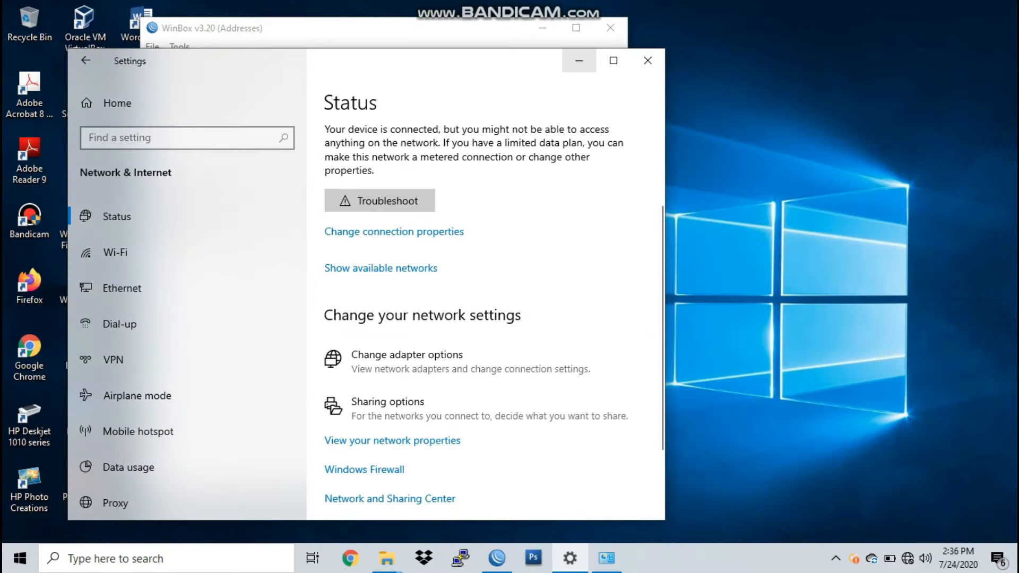
pyautogui.click(579, 60)
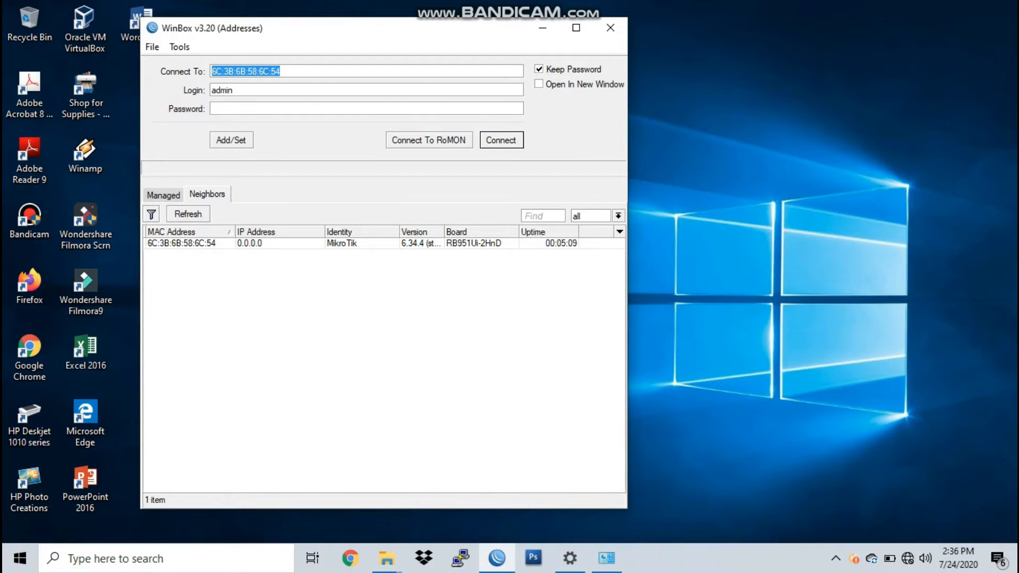
pyautogui.moveTo(473, 35); pyautogui.dragTo(604, 26)
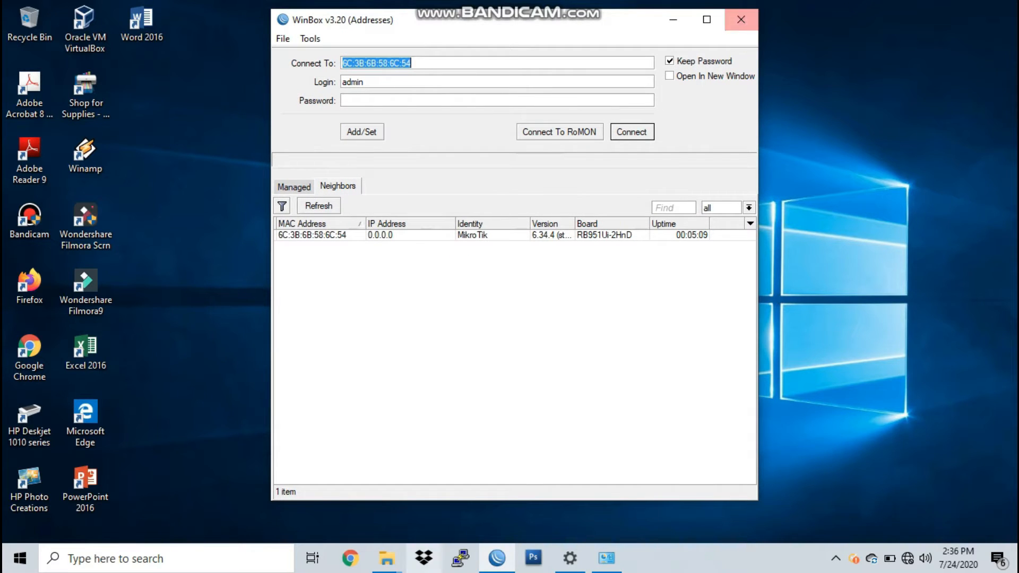
pyautogui.click(497, 559)
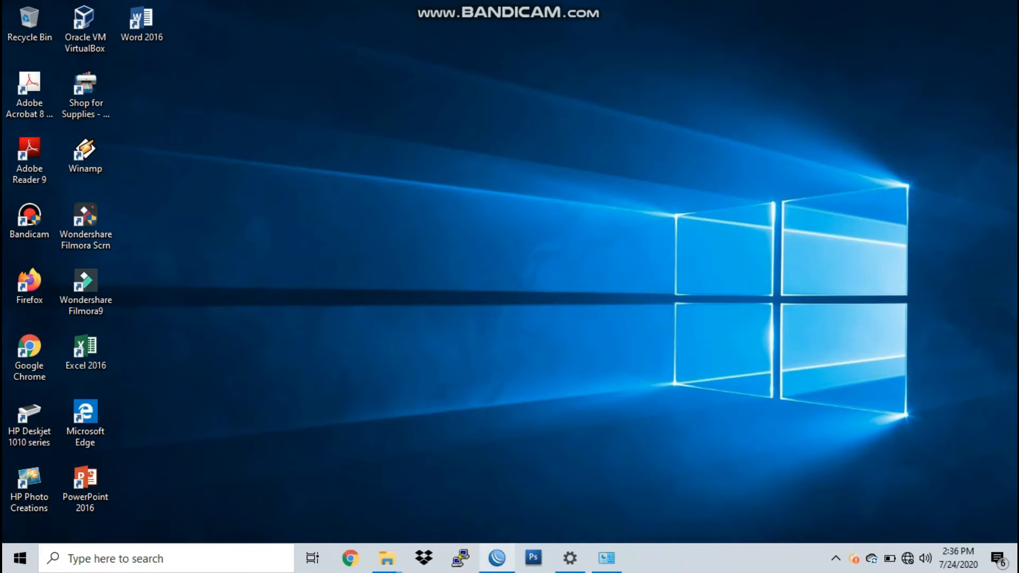
pyautogui.click(497, 558)
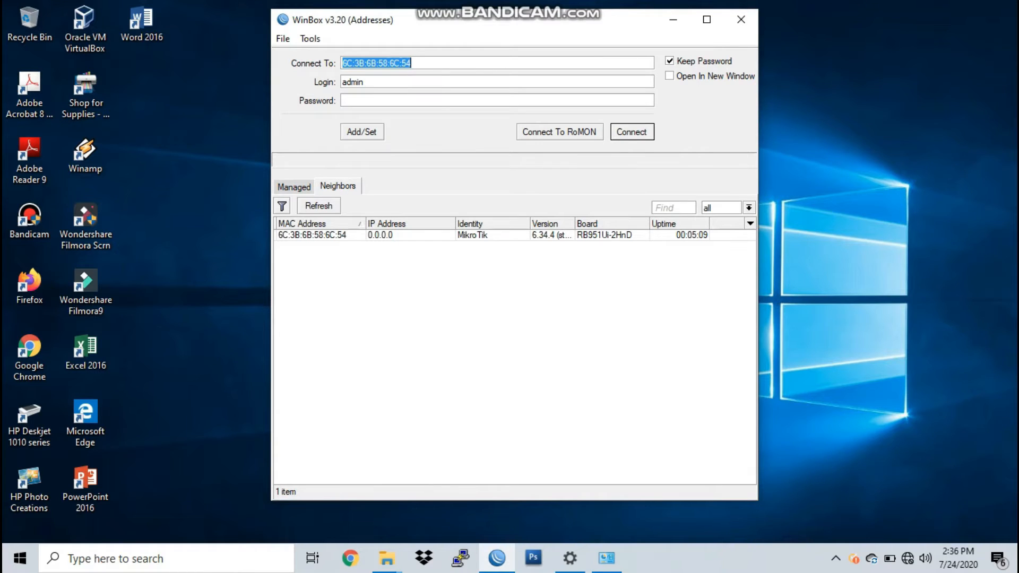
# - Refresh the WinBox neighbors and connect to the RB951Ui-2HnD router by its MAC address with the admin login
pyautogui.click(318, 206)
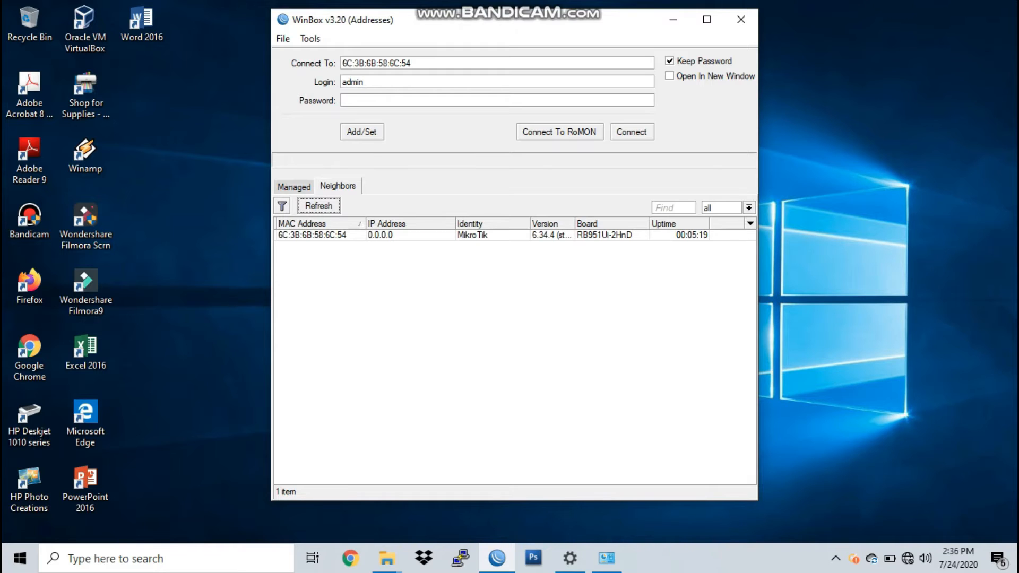
pyautogui.doubleClick(312, 235)
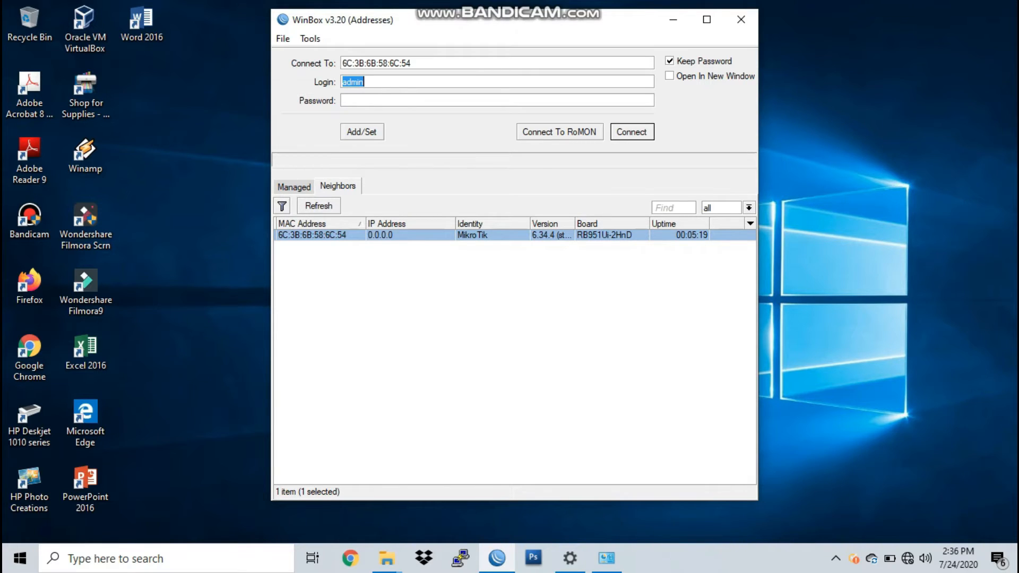
pyautogui.click(365, 81)
pyautogui.click(632, 132)
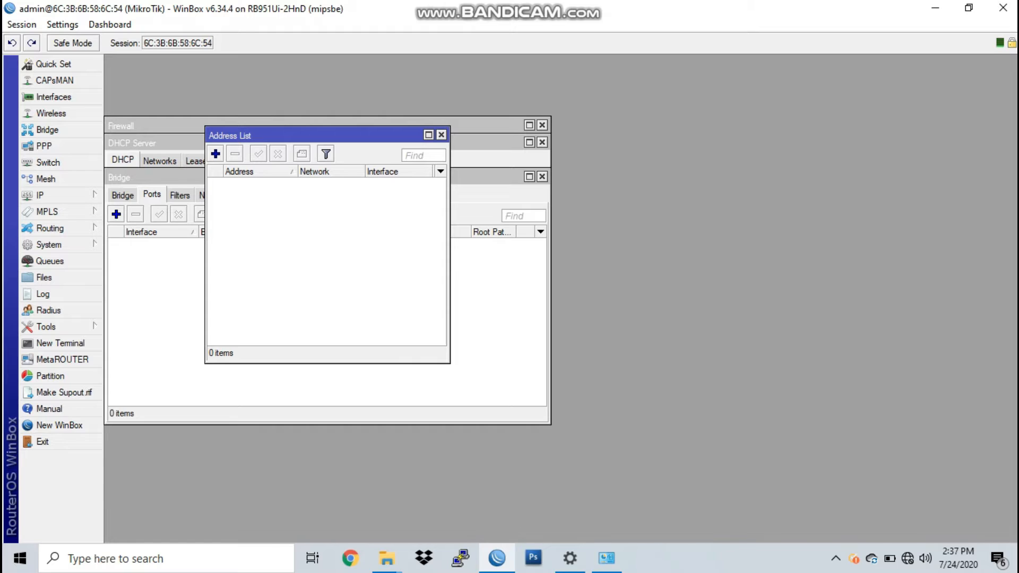
# - Start a new user in the router's system user list with the name teknisi and the group full
pyautogui.click(49, 244)
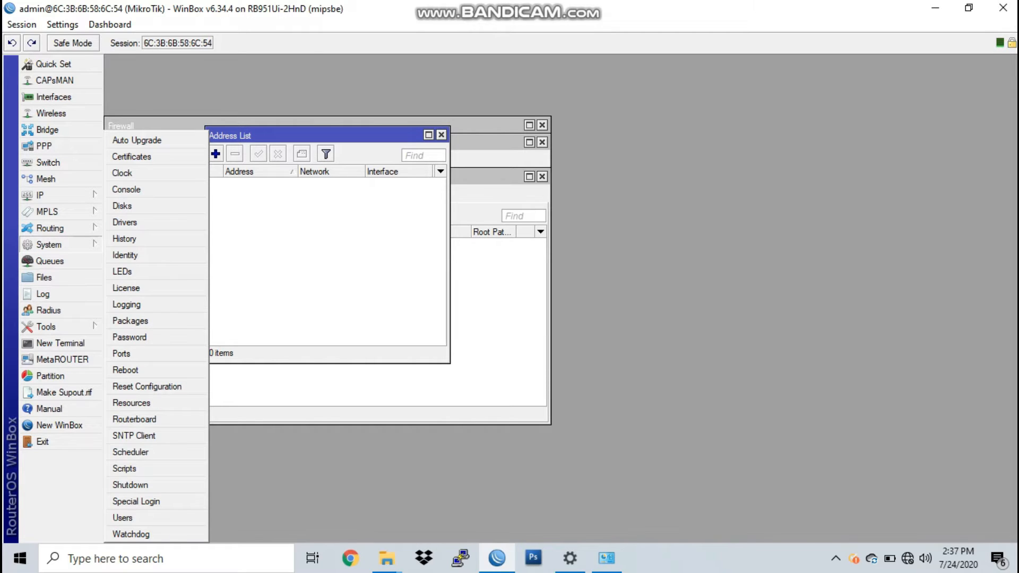
pyautogui.click(123, 518)
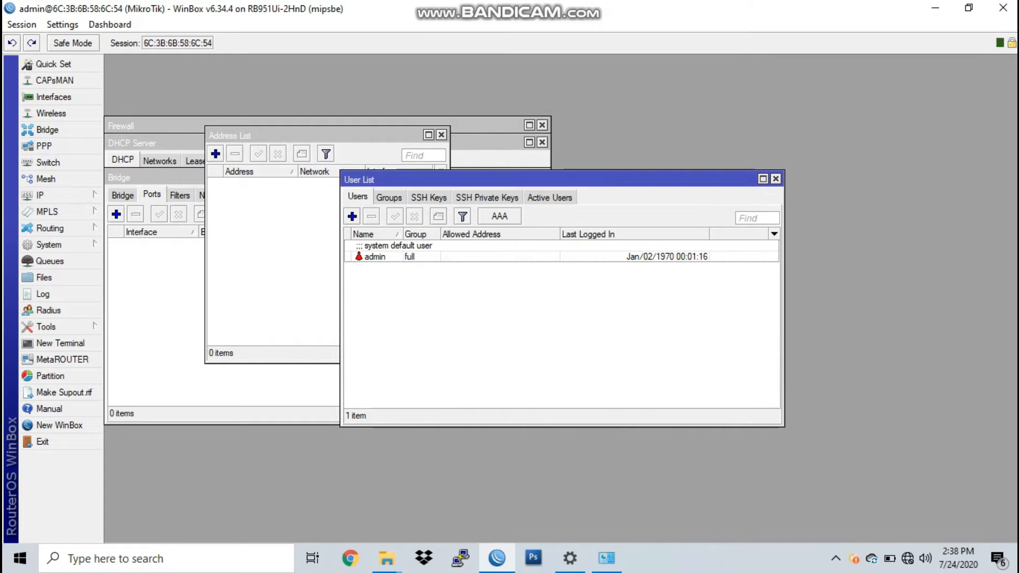
pyautogui.click(352, 216)
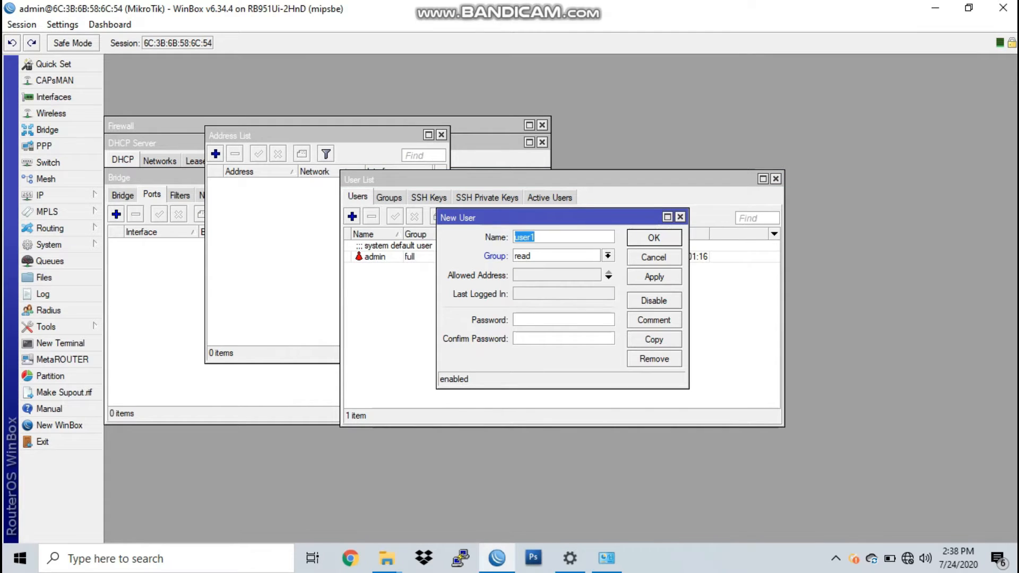
pyautogui.write('teknisi')
pyautogui.click(608, 256)
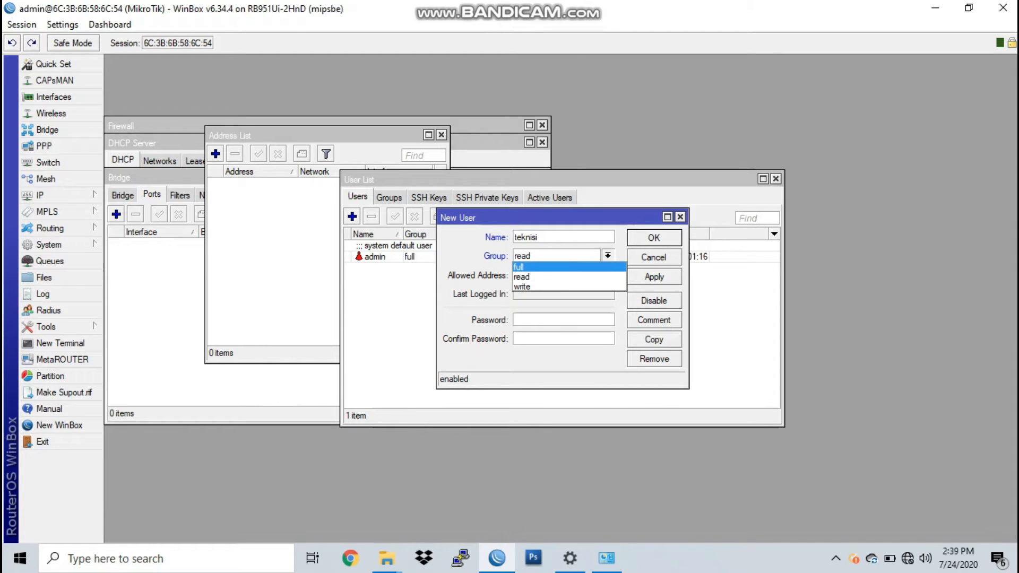
pyautogui.press('Return')
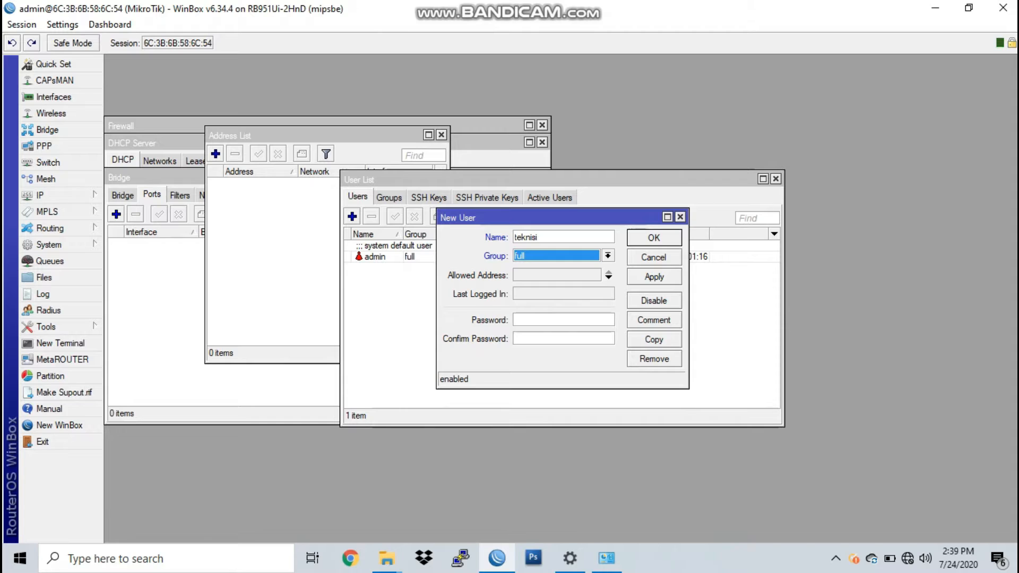
# - Enter and confirm the account password for the teknisi user, apply the entry and close it
pyautogui.click(563, 320)
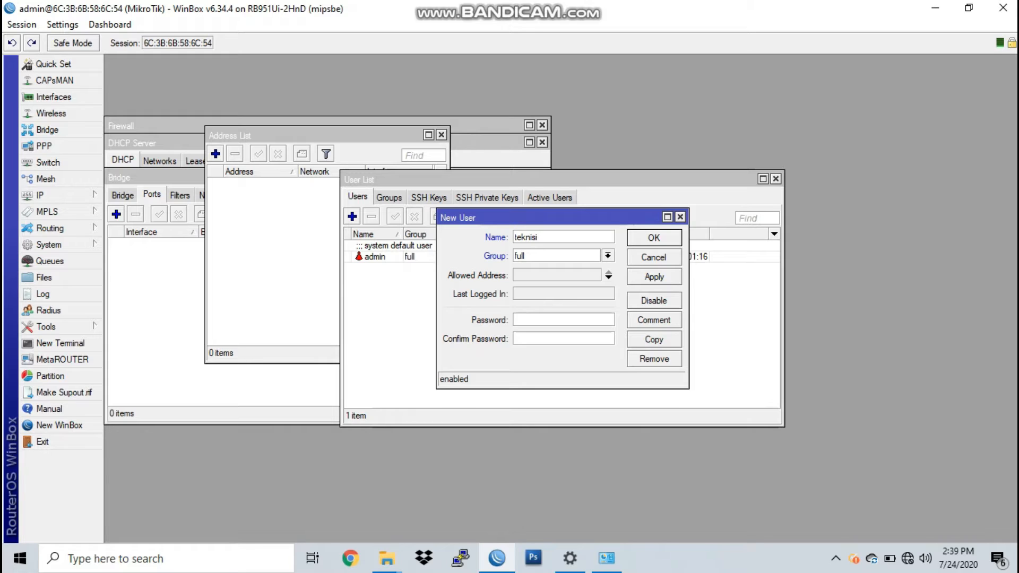
pyautogui.write('*******')
pyautogui.press('Tab')
pyautogui.write('*******')
pyautogui.click(654, 277)
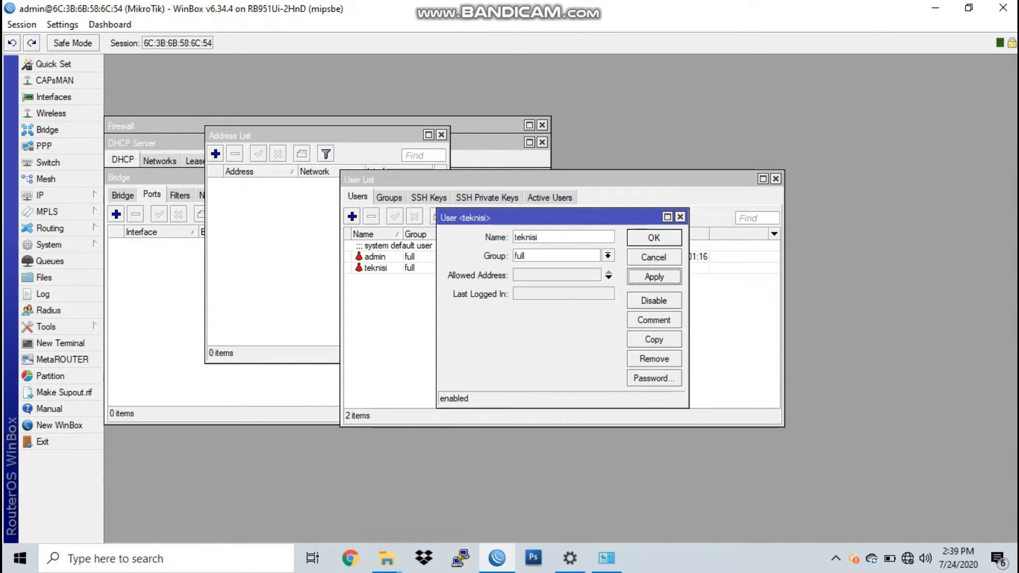
pyautogui.click(654, 237)
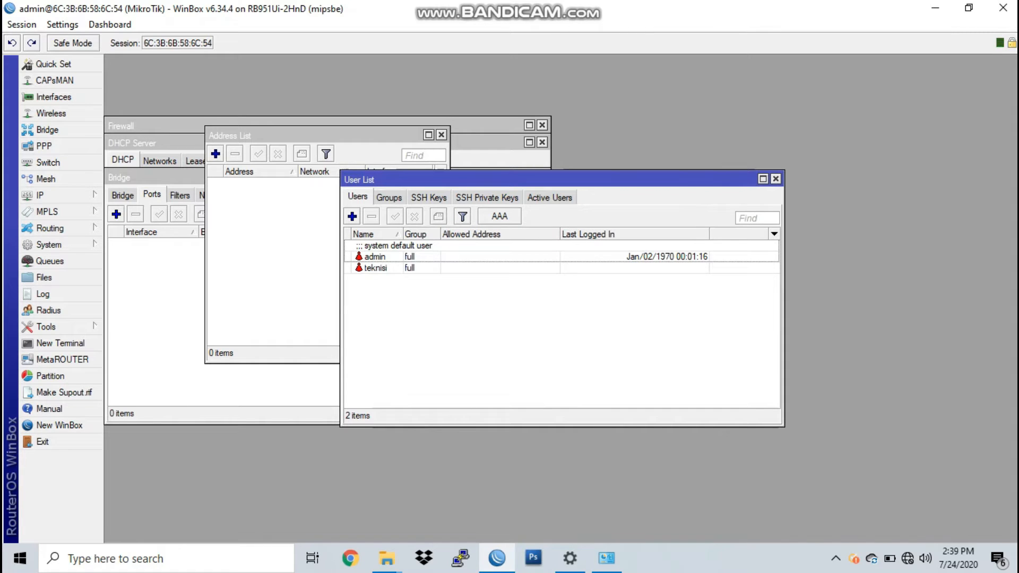
# - Disable the default admin user in the router's user list
pyautogui.click(376, 257)
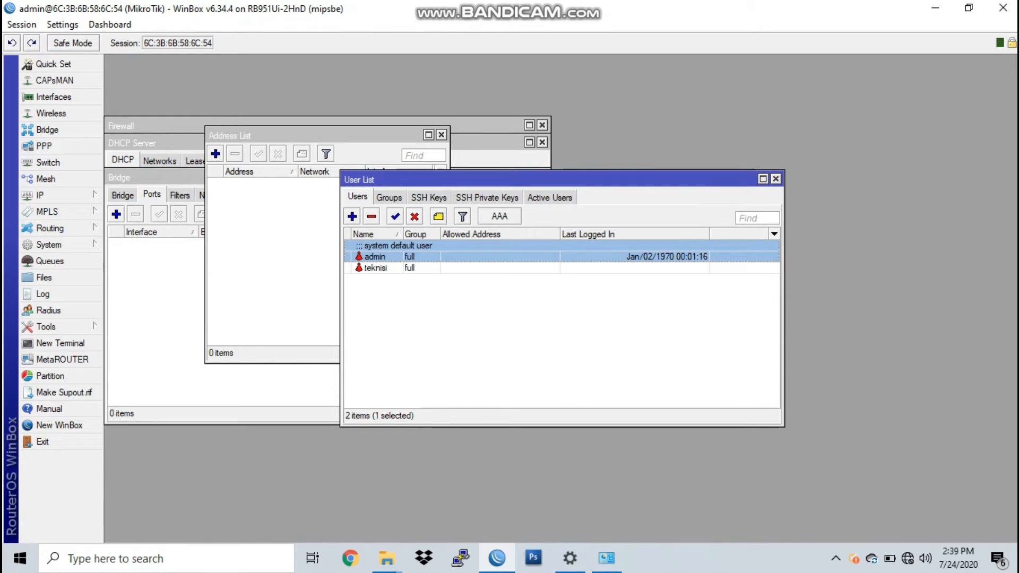
pyautogui.click(414, 217)
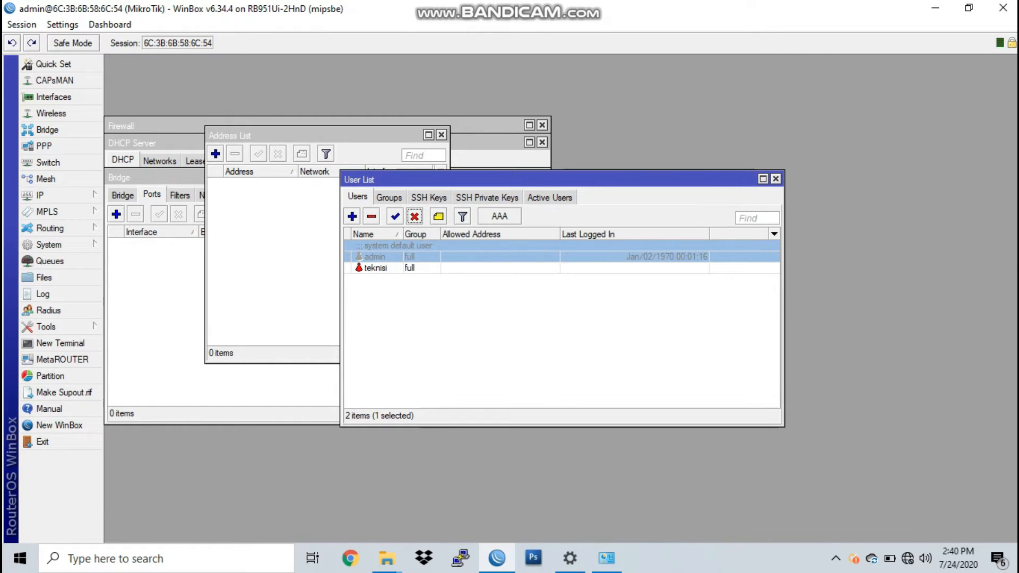
# - Close the router session, reopen WinBox and try to connect to the same MAC address with the admin login
pyautogui.click(1002, 8)
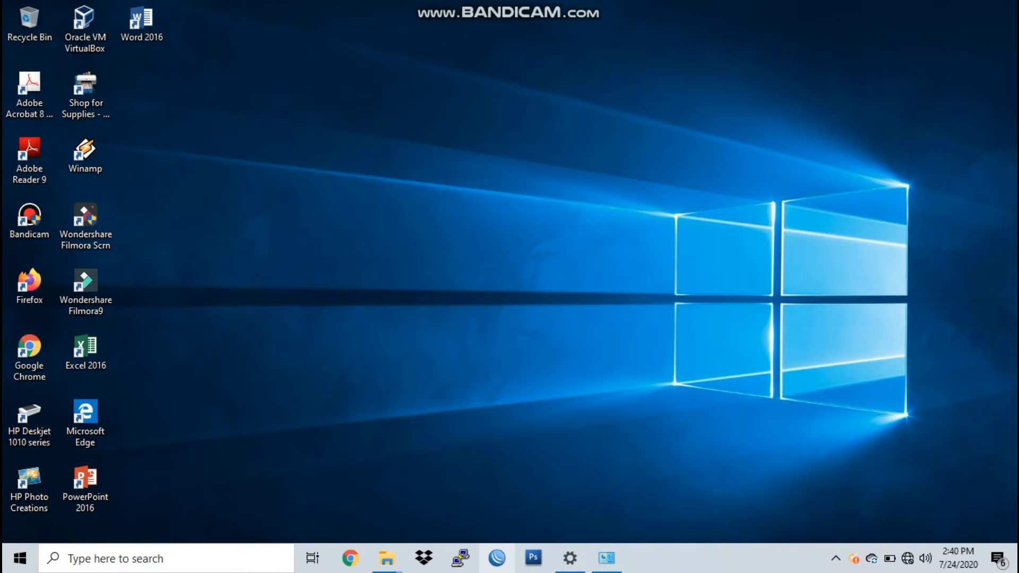
pyautogui.click(496, 558)
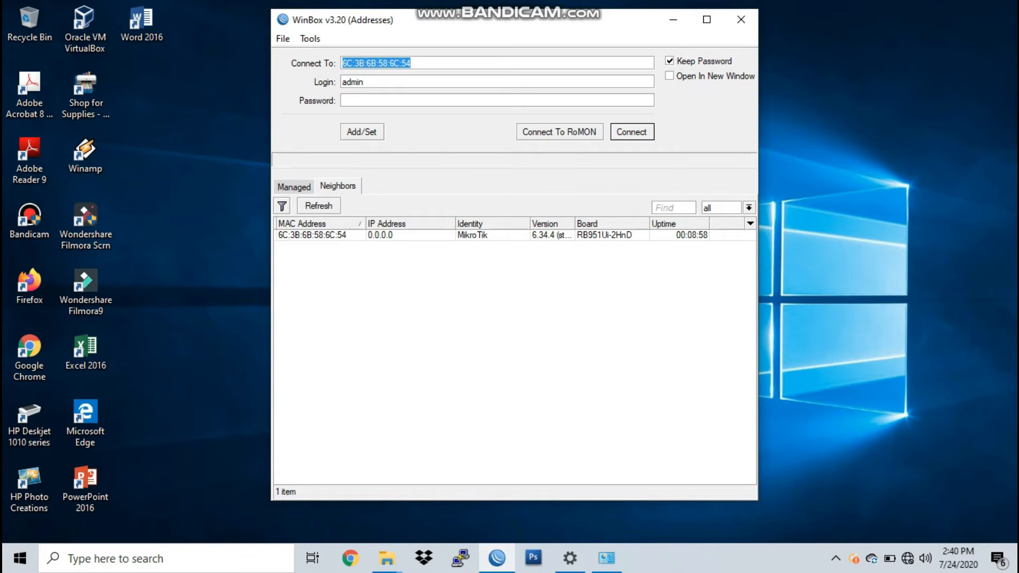
pyautogui.click(312, 235)
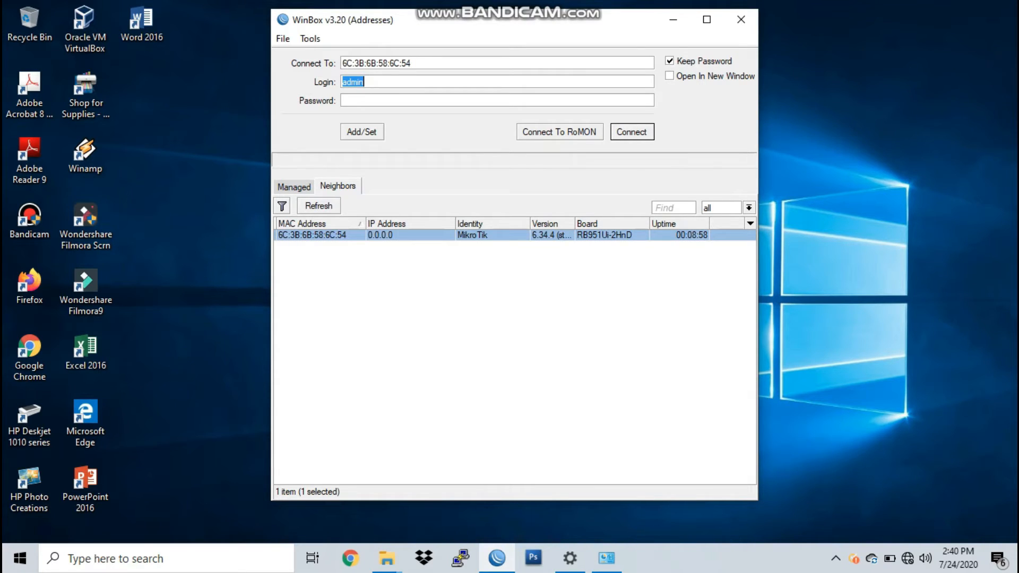
pyautogui.press('Return')
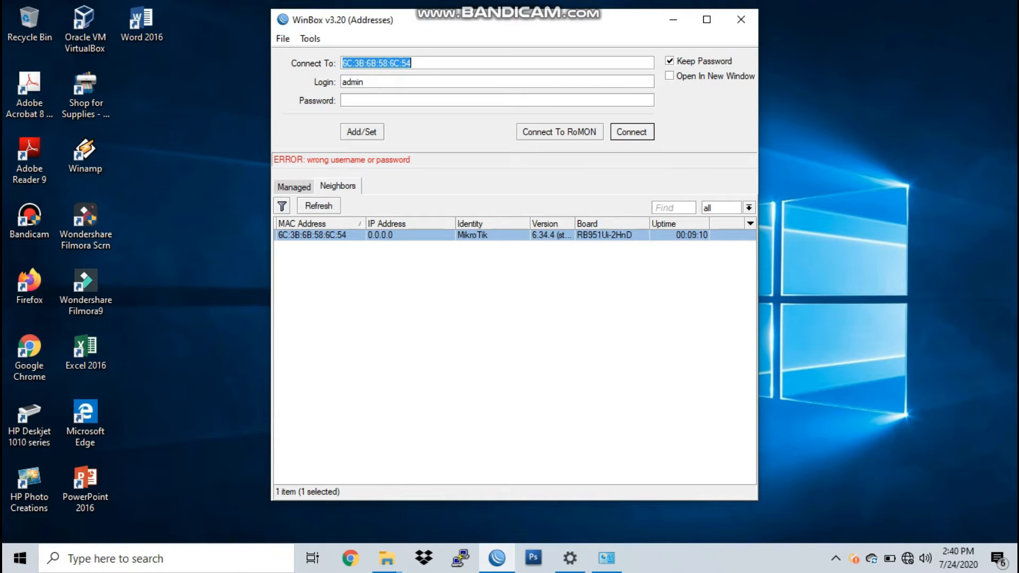
# - Replace the login name with teknisi, enter the account password and connect to the router
pyautogui.click(365, 82)
pyautogui.press('BackSpace')
pyautogui.press('BackSpace')
pyautogui.press('BackSpace')
pyautogui.press('BackSpace')
pyautogui.press('BackSpace')
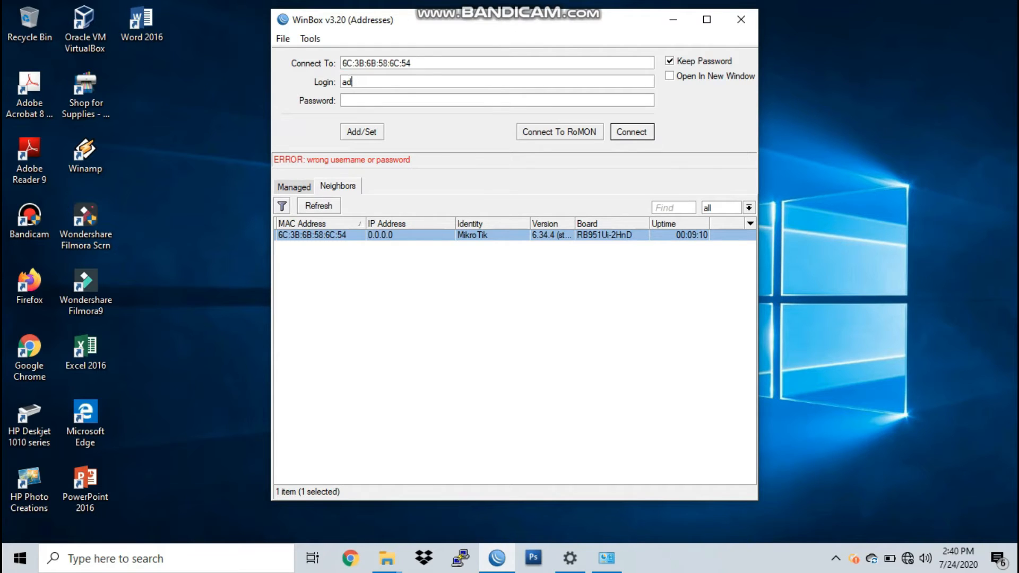
pyautogui.write('teknisi')
pyautogui.press('Tab')
pyautogui.write('*****')
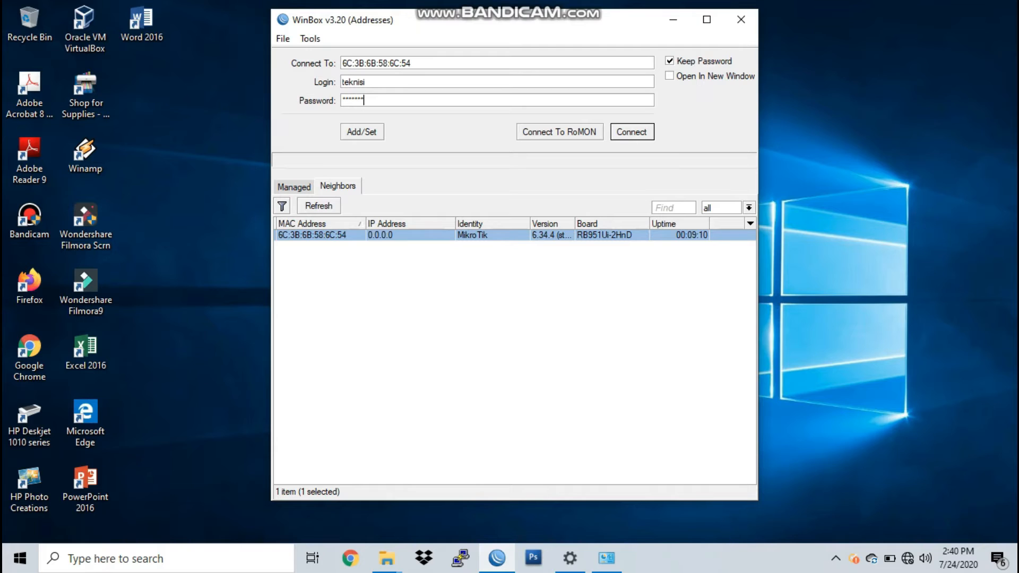
pyautogui.press('Return')
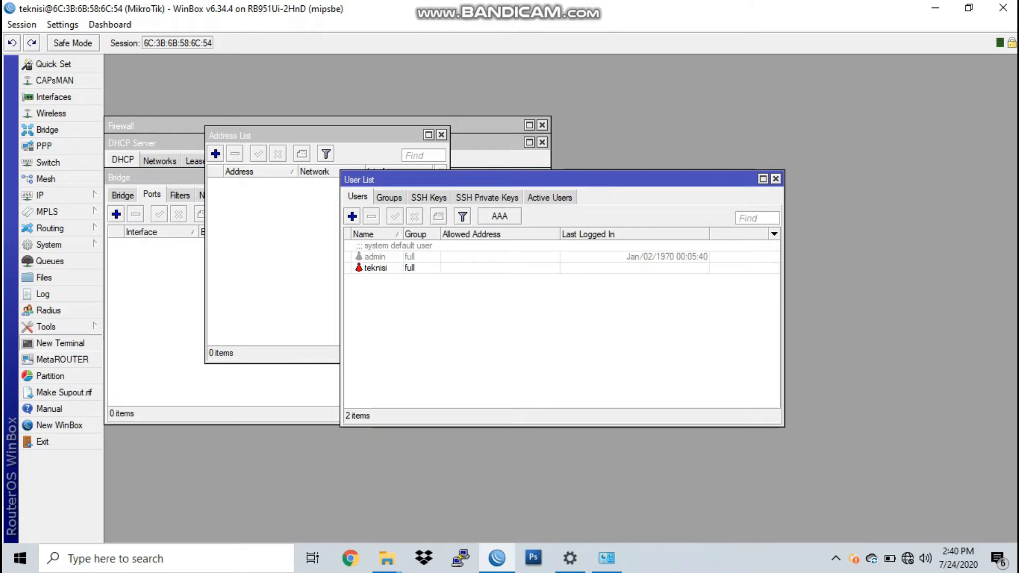
# - Check the logged-in user in a new terminal, then close the Terminal, User List, Address List and Bridge windows
pyautogui.click(60, 343)
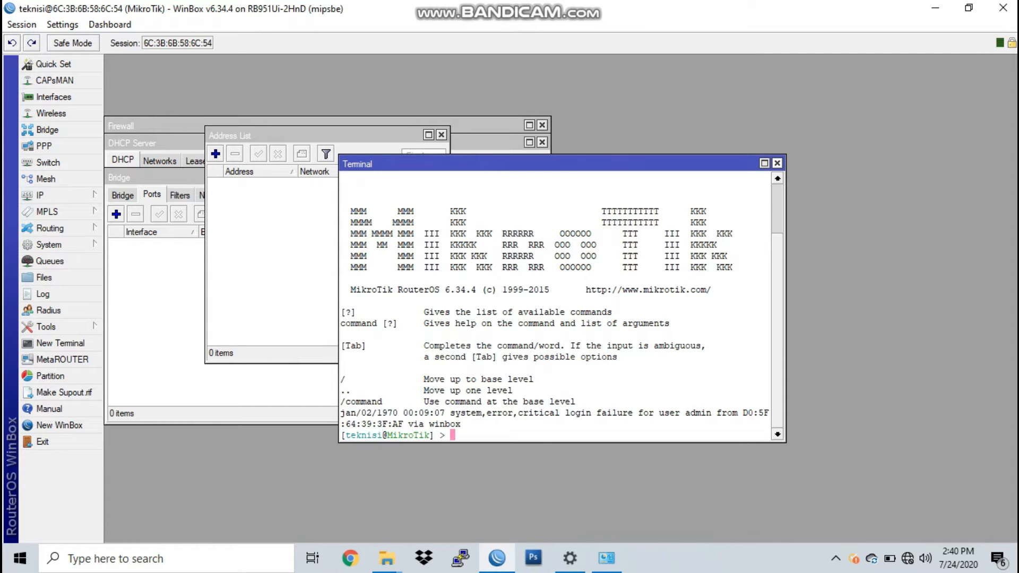
pyautogui.click(778, 163)
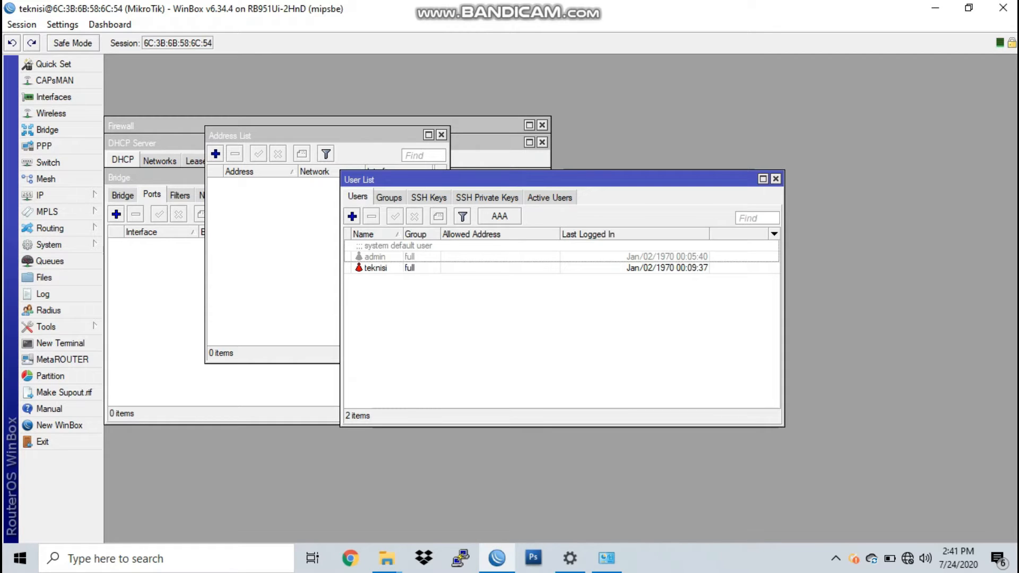
pyautogui.click(775, 179)
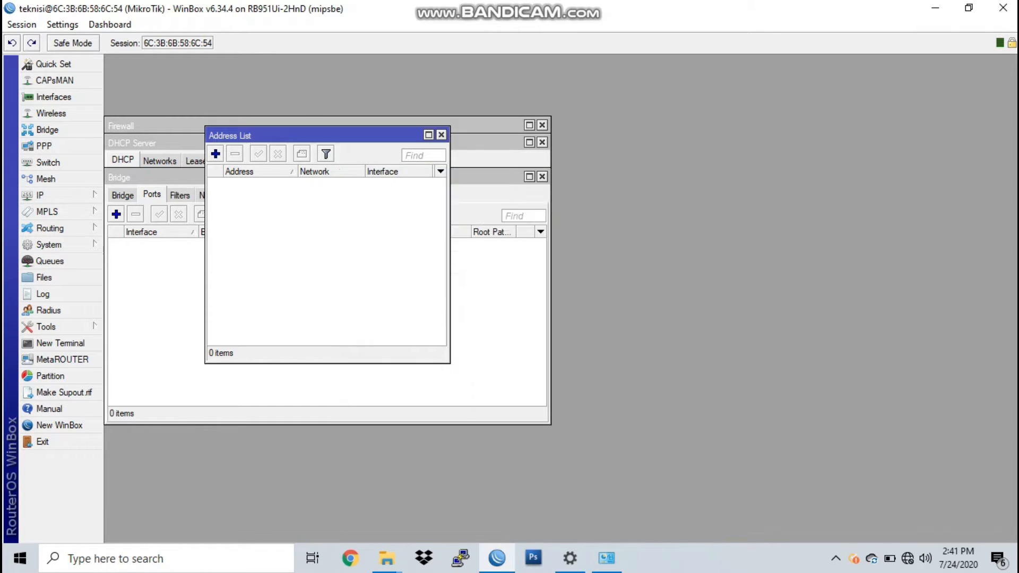
pyautogui.click(441, 134)
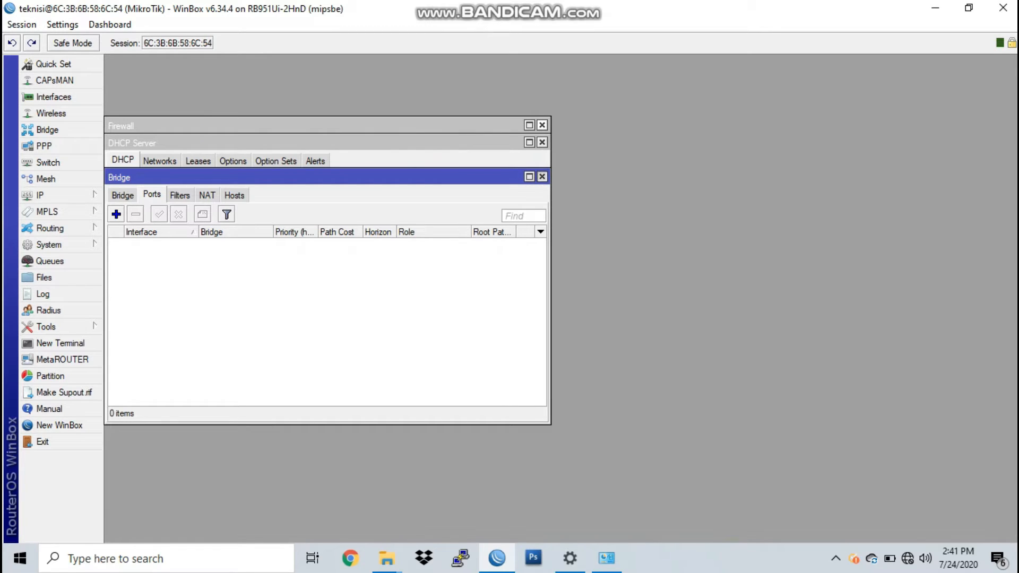
pyautogui.click(542, 176)
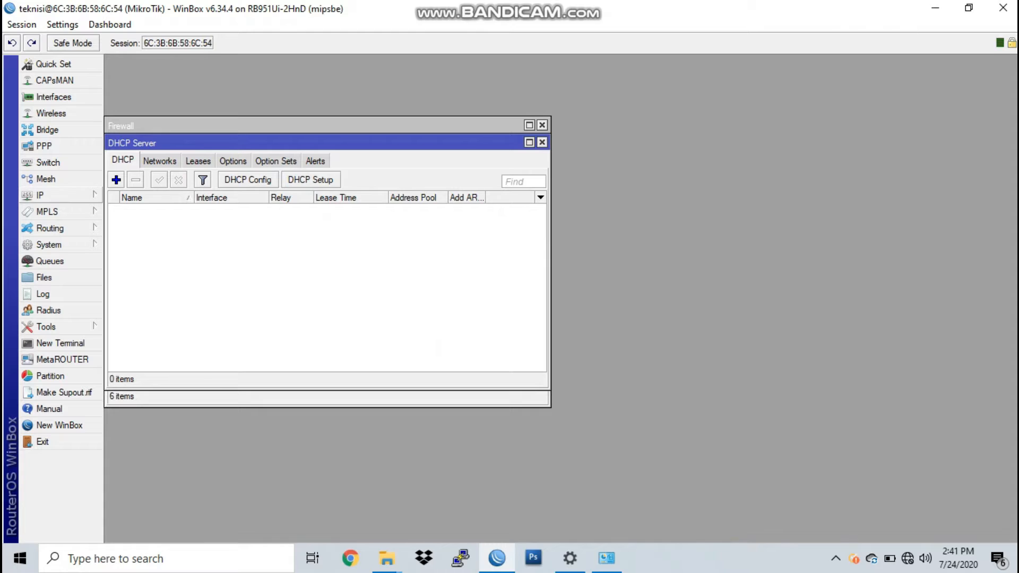
# - Add a DHCP client on interface ether1 with peer DNS, peer NTP and the default route enabled
pyautogui.click(43, 194)
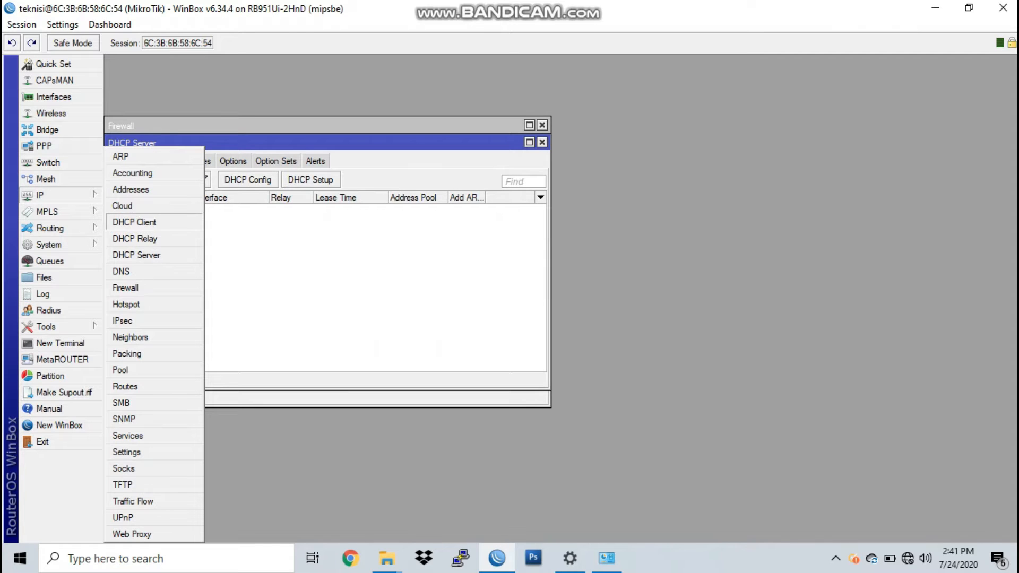
pyautogui.click(135, 222)
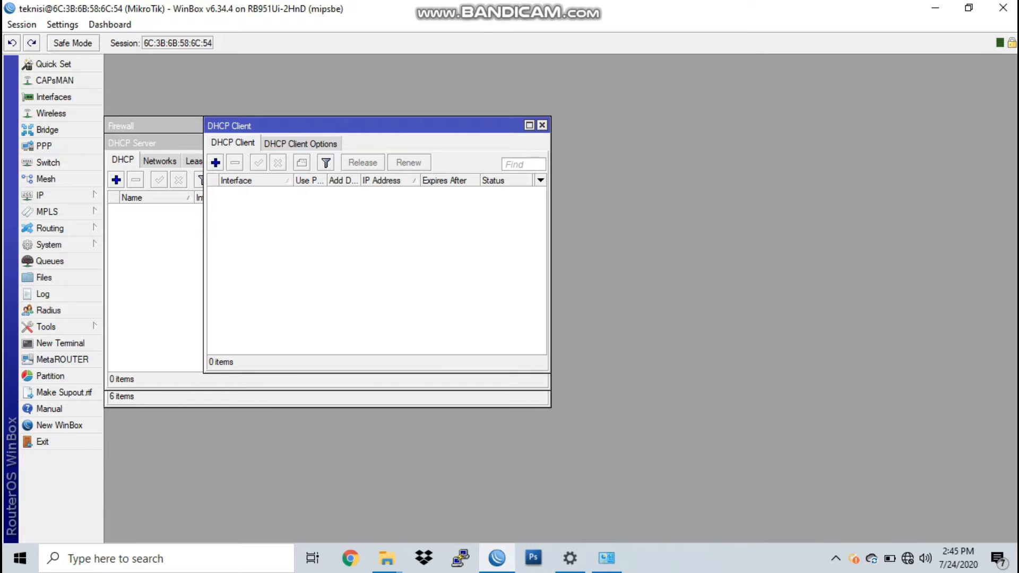
pyautogui.click(216, 162)
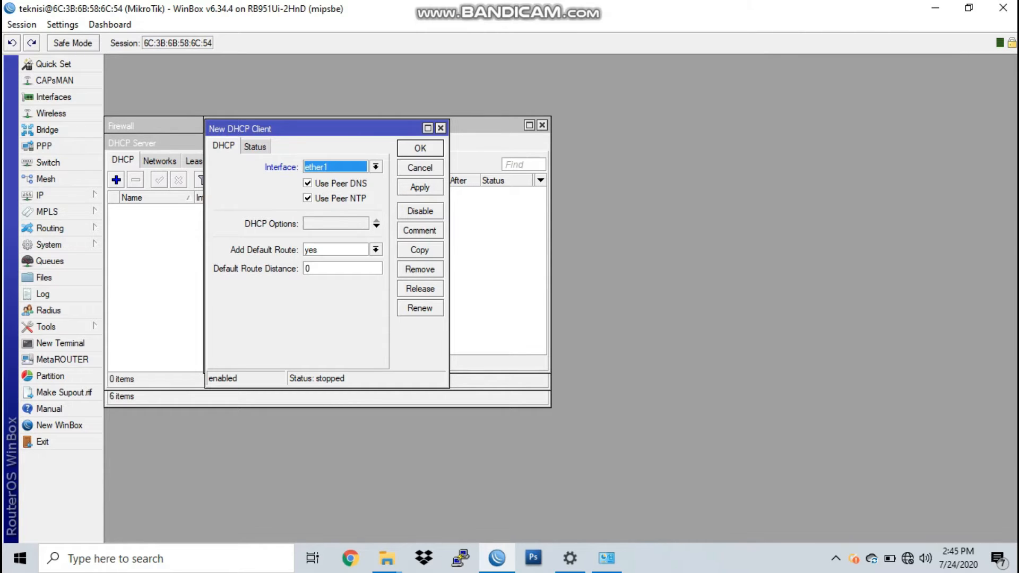
pyautogui.click(376, 167)
pyautogui.click(376, 167)
pyautogui.click(420, 188)
pyautogui.click(420, 149)
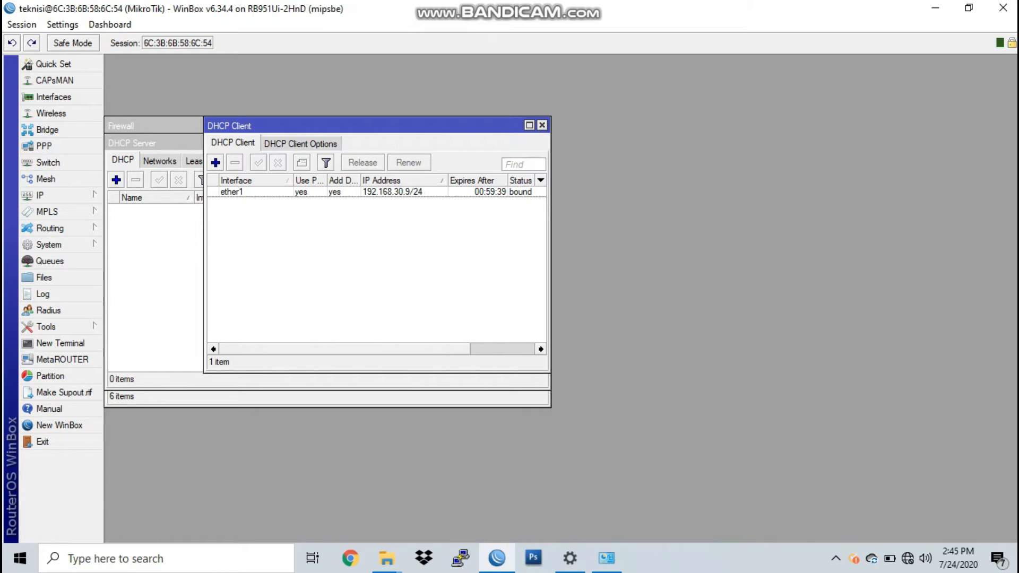
# - Add the IP address 192.168.100.1/24 to interface ether2 in the router's address list
pyautogui.click(40, 194)
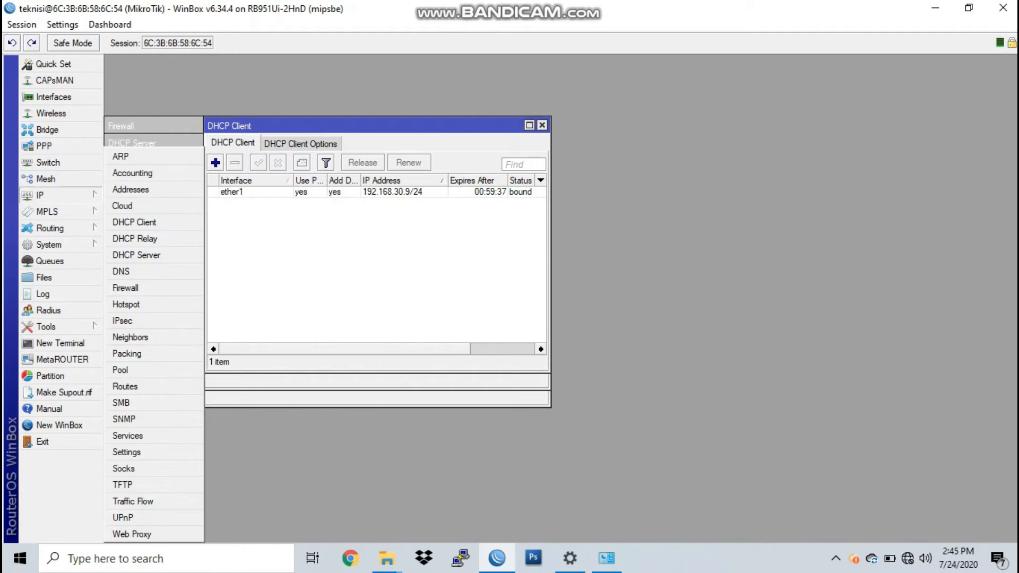
pyautogui.click(127, 189)
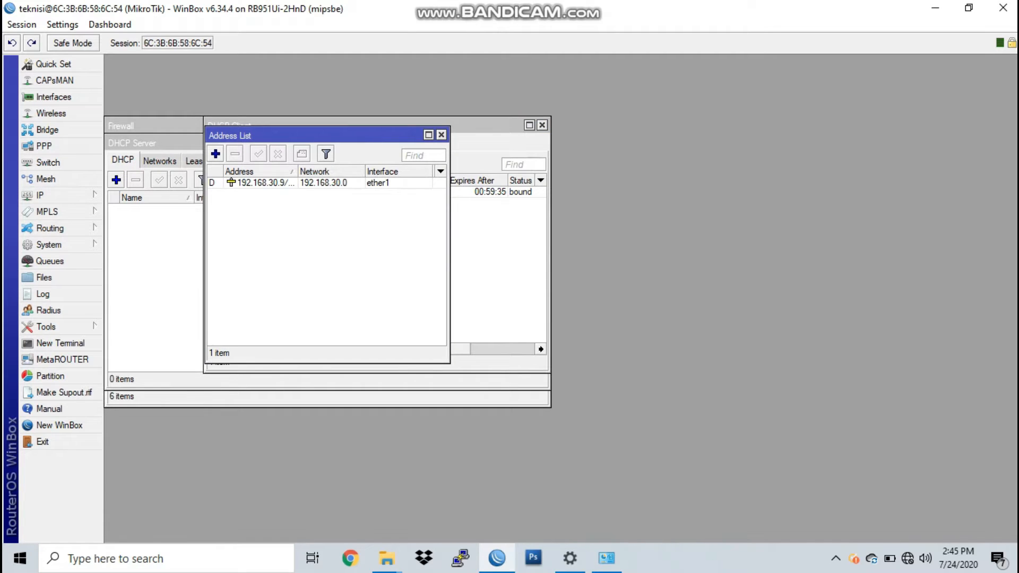
pyautogui.click(215, 154)
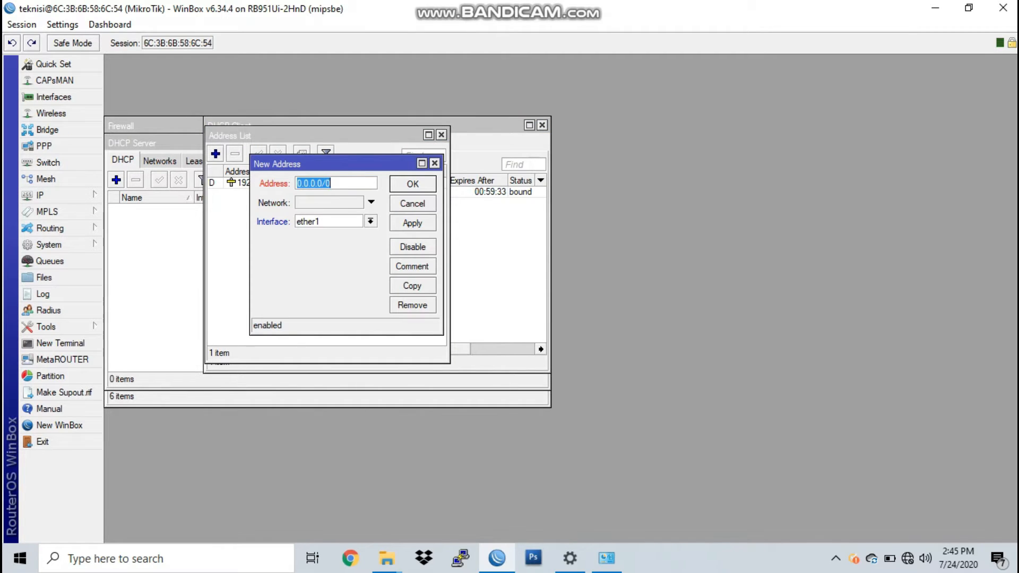
pyautogui.write('192.16')
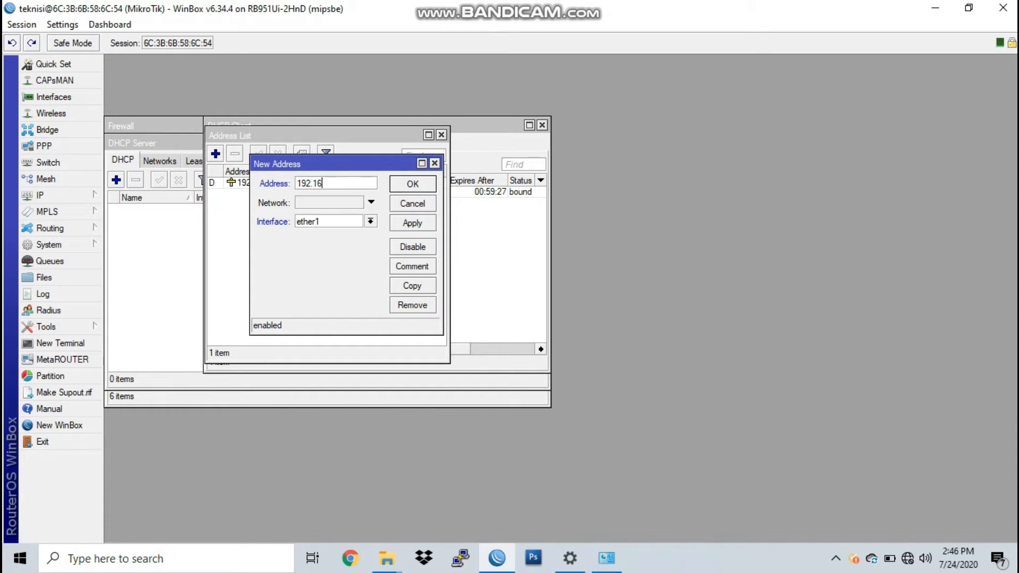
pyautogui.write('8.100.1/24')
pyautogui.click(370, 221)
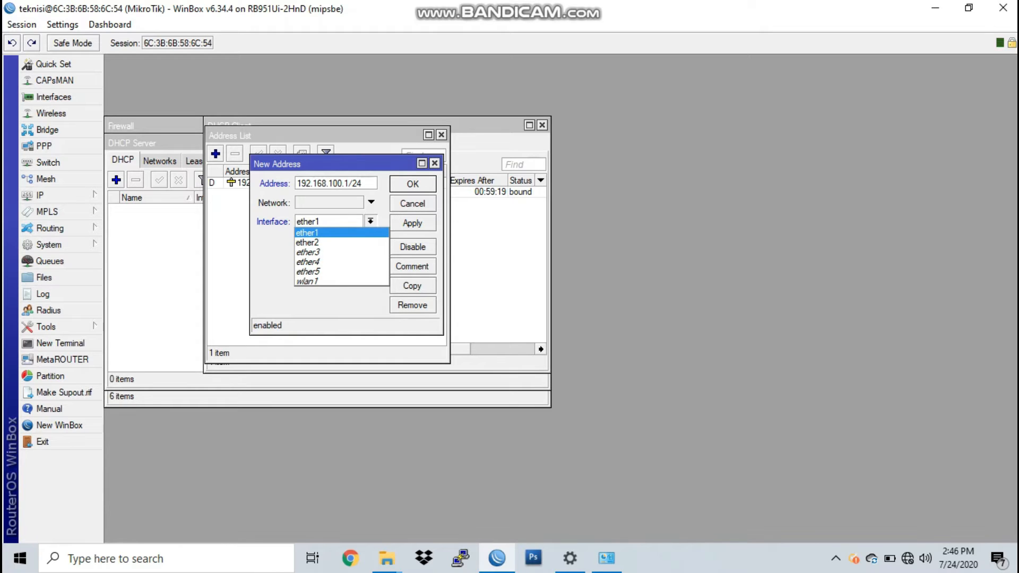
pyautogui.click(308, 243)
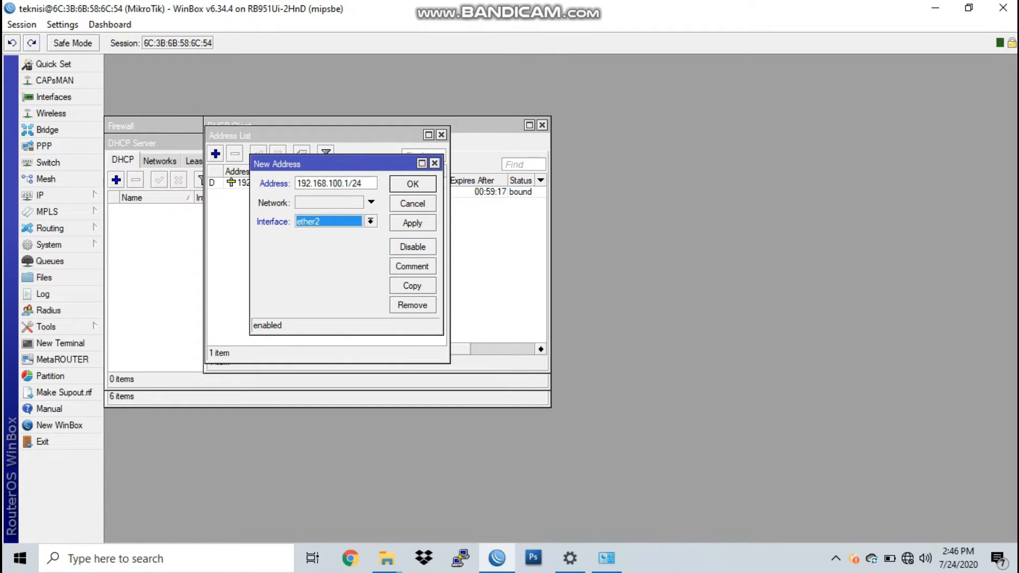
pyautogui.click(412, 223)
pyautogui.click(413, 184)
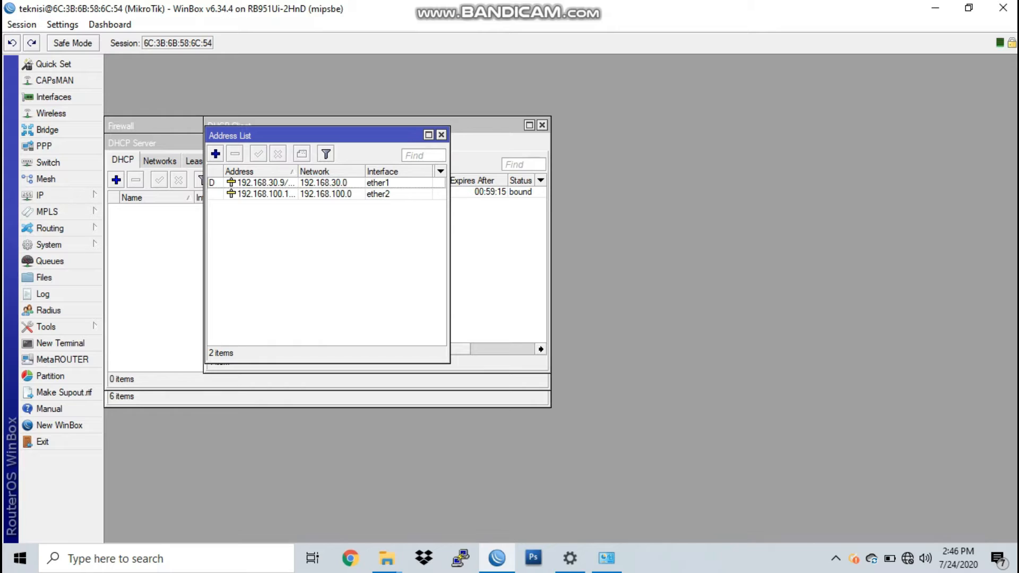
# - Widen the Address column of the address list and examine the ether1 and ether2 entries
pyautogui.moveTo(298, 171); pyautogui.dragTo(322, 171)
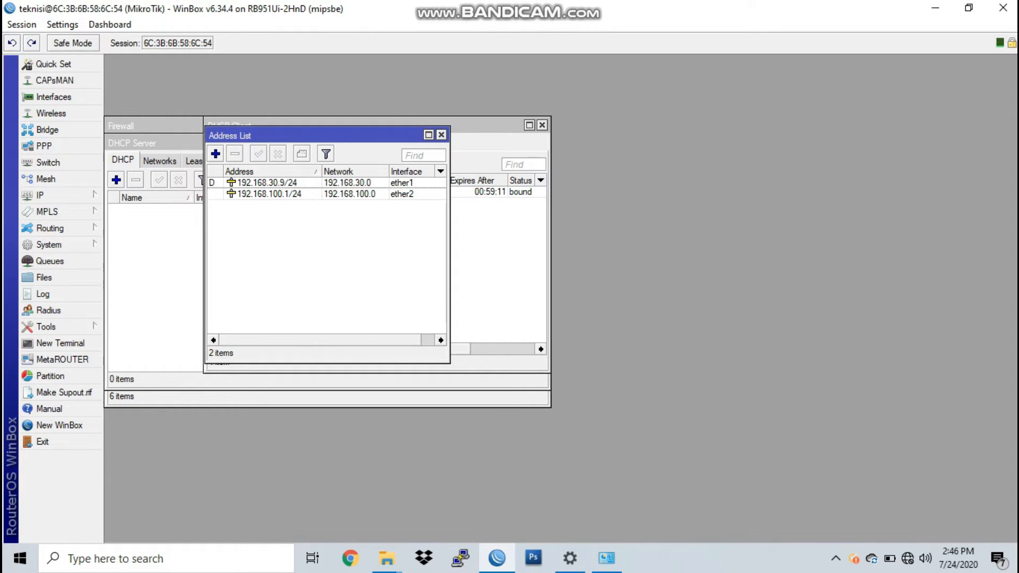
pyautogui.click(271, 182)
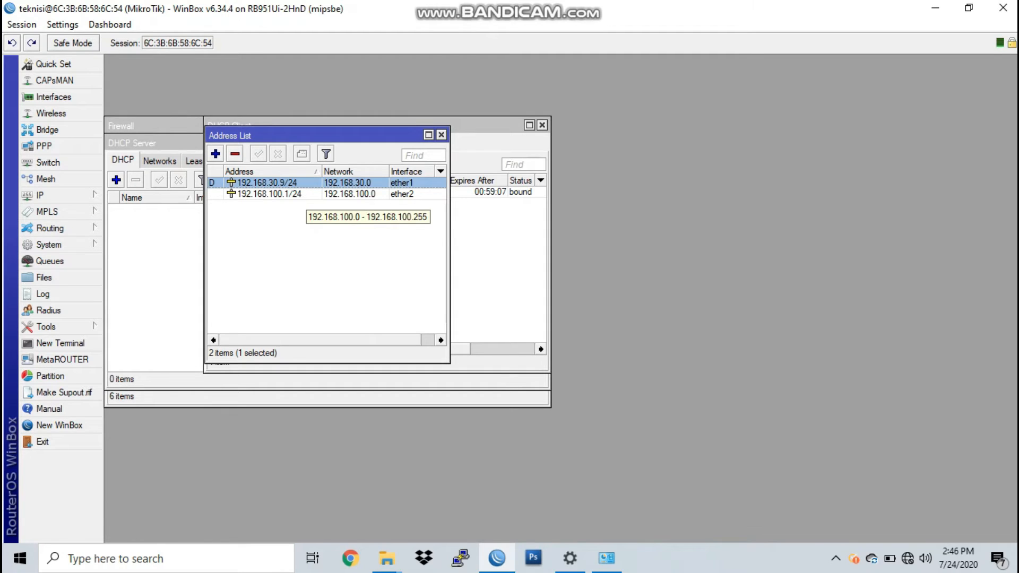
pyautogui.click(302, 194)
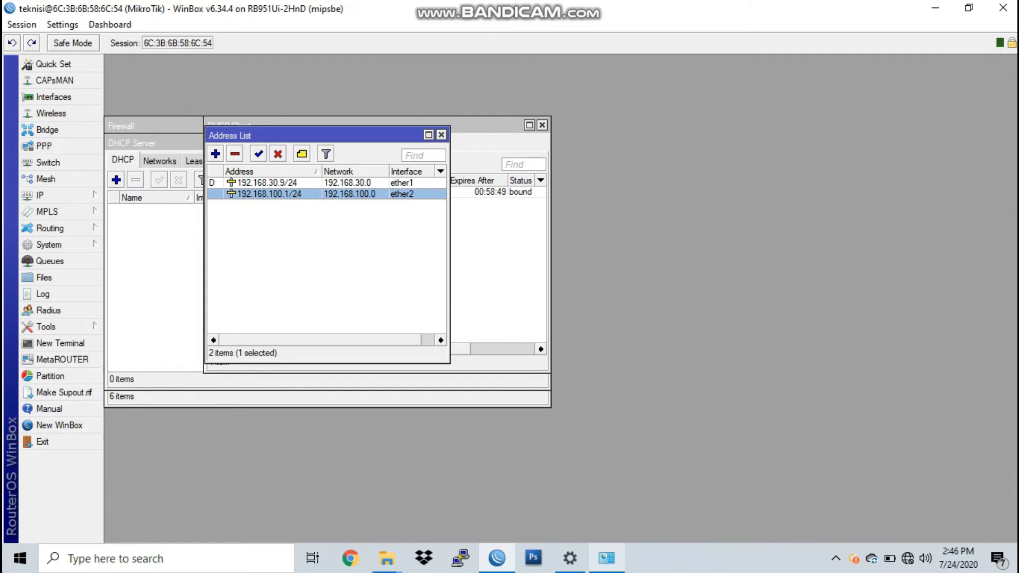
# - Switch to the Windows Network & Internet settings and open the network adapter options
pyautogui.moveTo(607, 557)
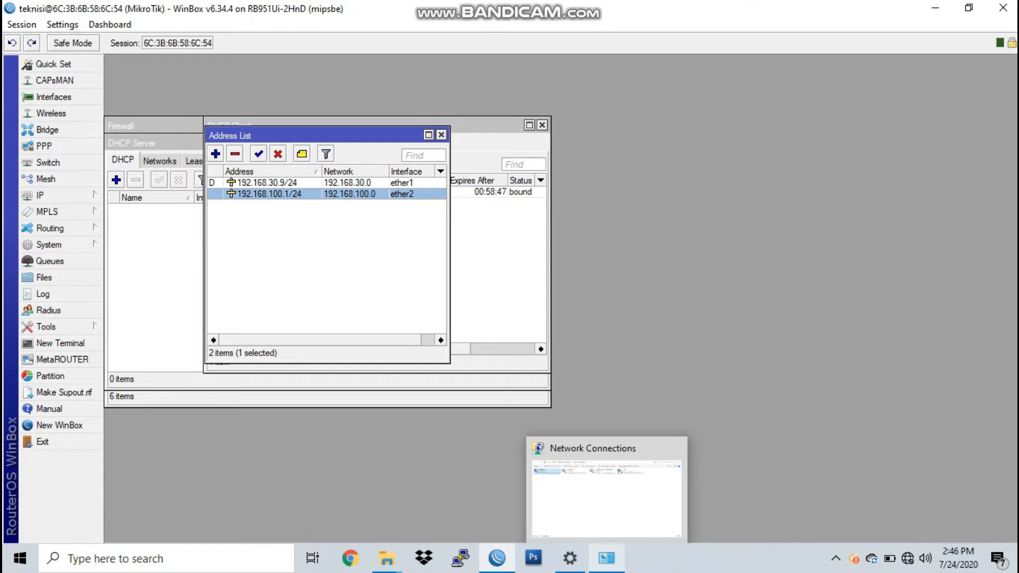
pyautogui.click(607, 558)
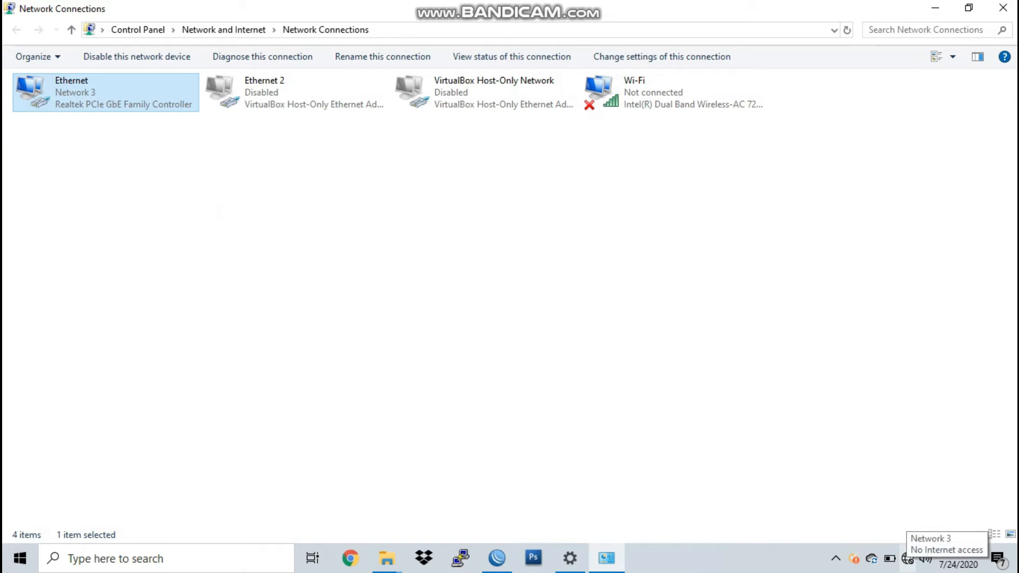
pyautogui.rightClick(908, 558)
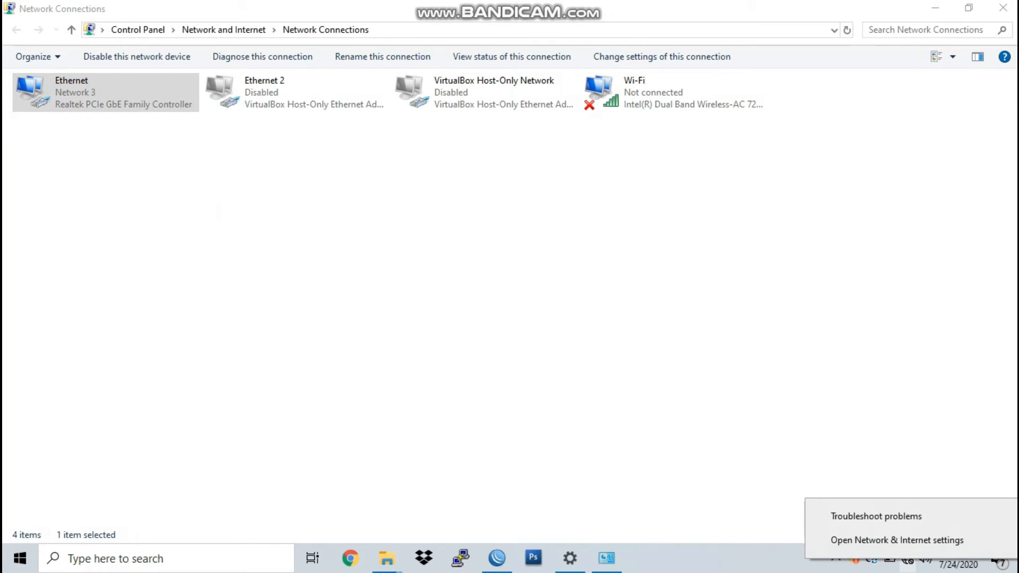
pyautogui.click(898, 540)
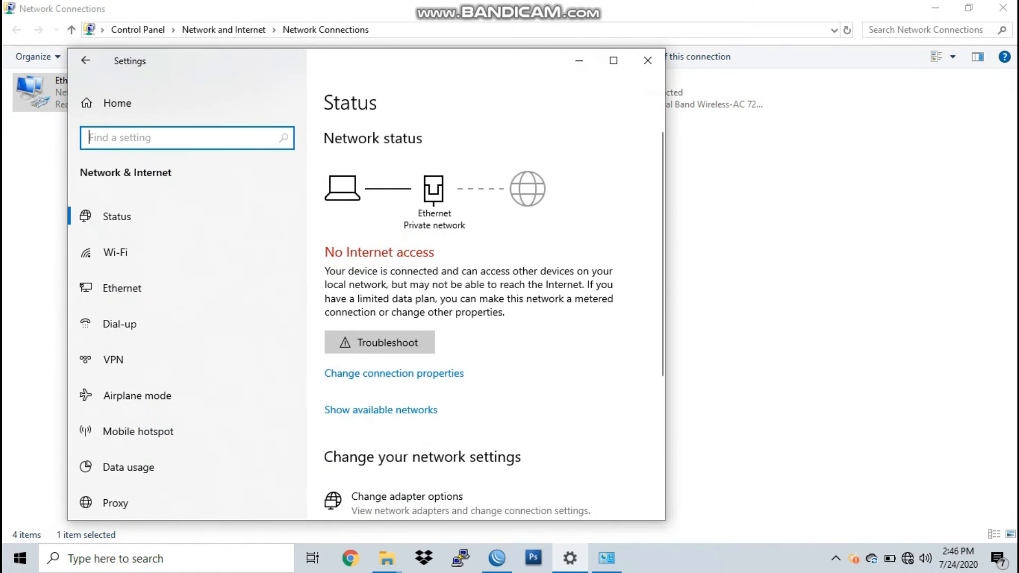
pyautogui.scroll(-1, 457, 433)
pyautogui.click(456, 433)
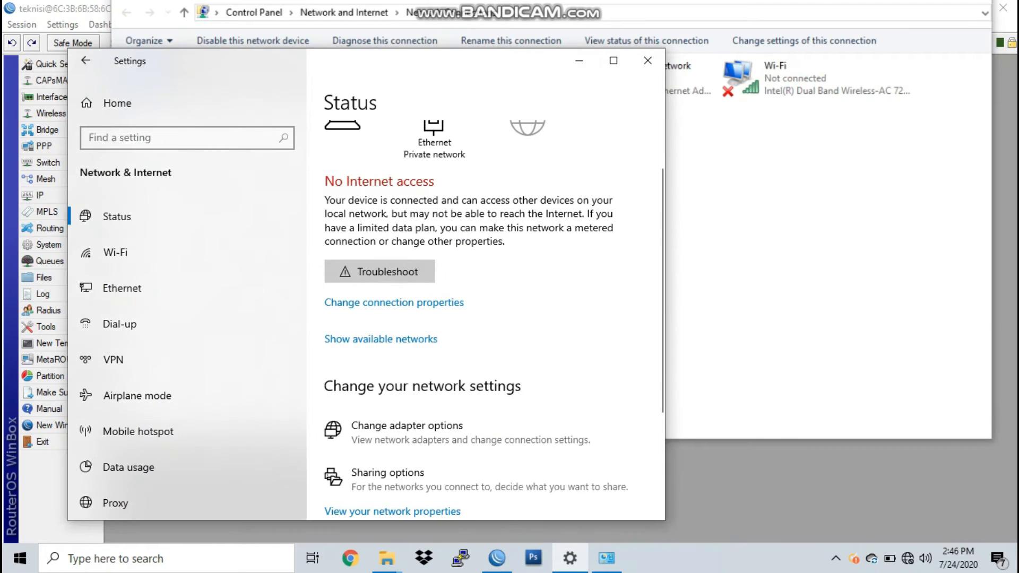
# - Give the Ethernet adapter the manual IPv4 address 192.168.100.10 with subnet mask 255.255.255.0 and default gateway 192.168.100.1
pyautogui.rightClick(309, 95)
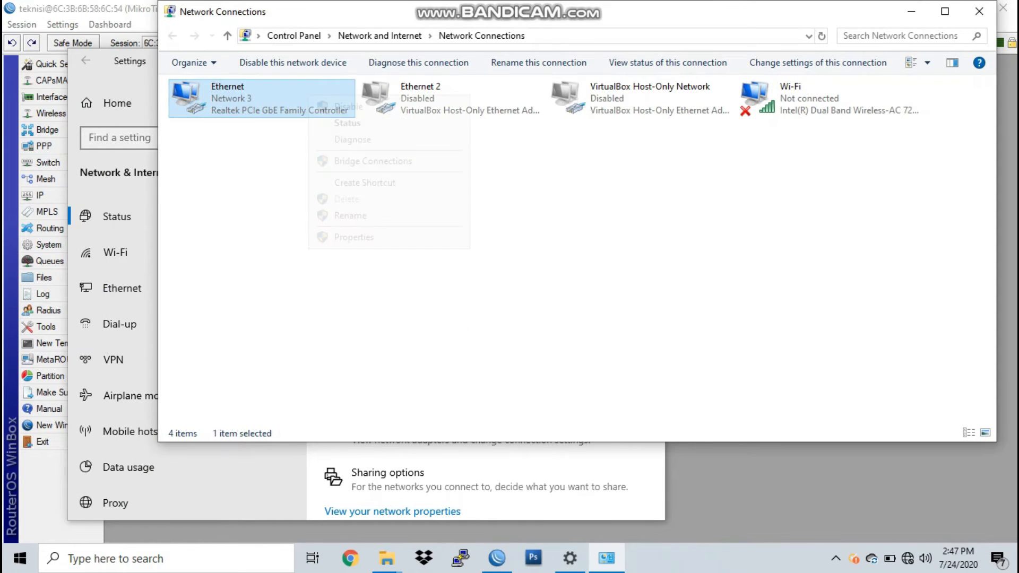
pyautogui.click(354, 237)
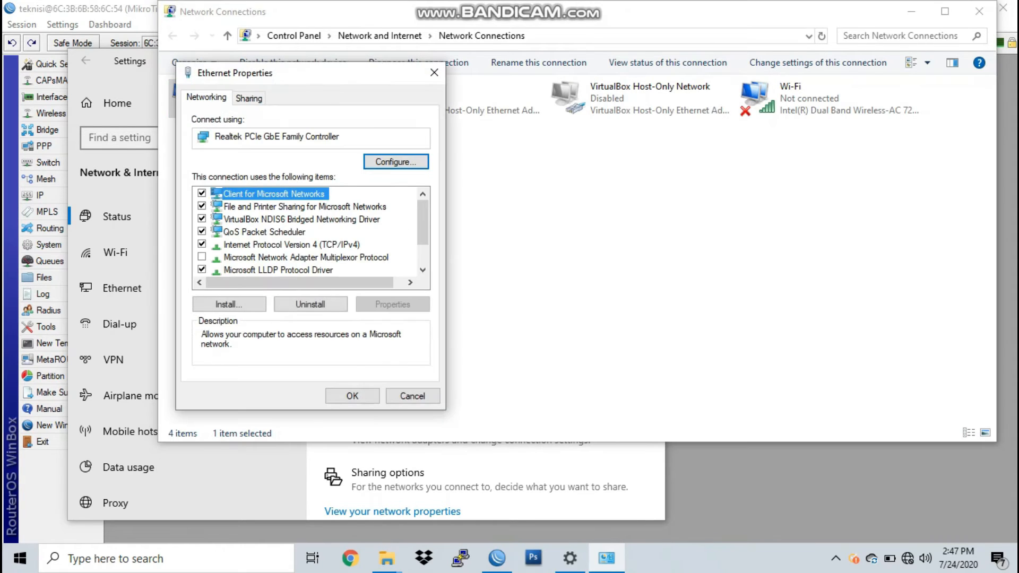
pyautogui.click(292, 244)
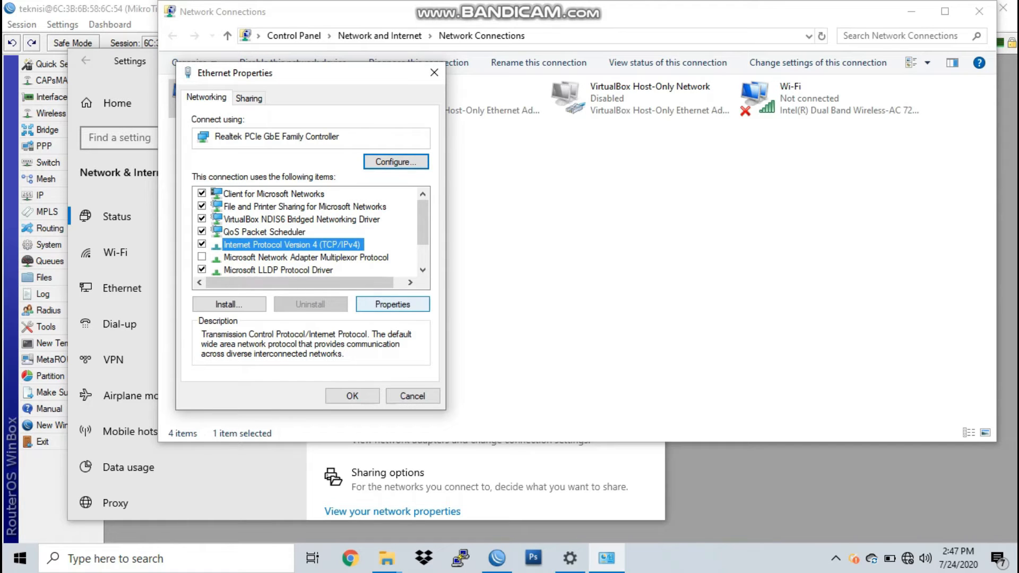
pyautogui.click(392, 304)
pyautogui.click(228, 238)
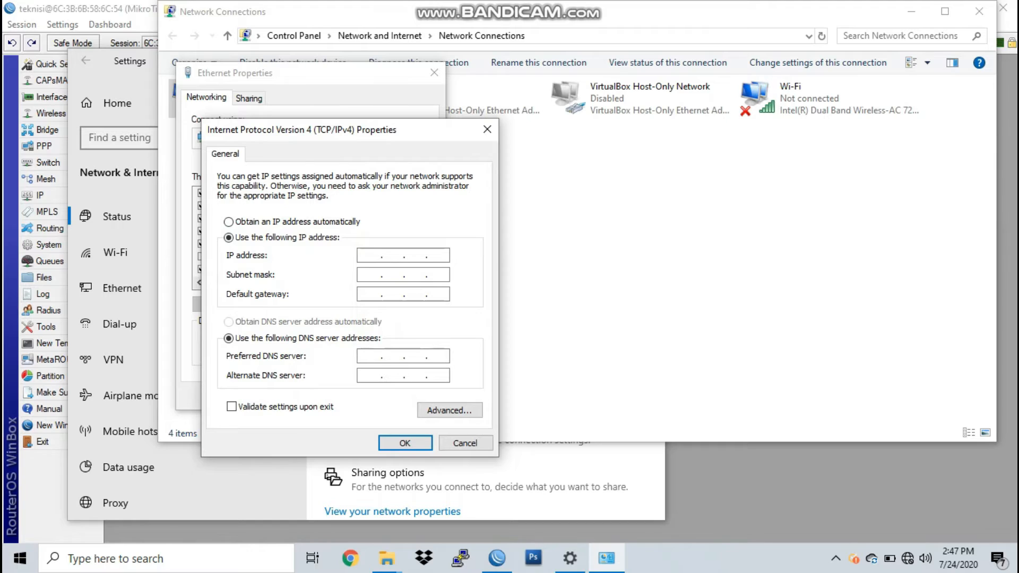
pyautogui.write('192 . 168 . 100 . 10')
pyautogui.press('Tab')
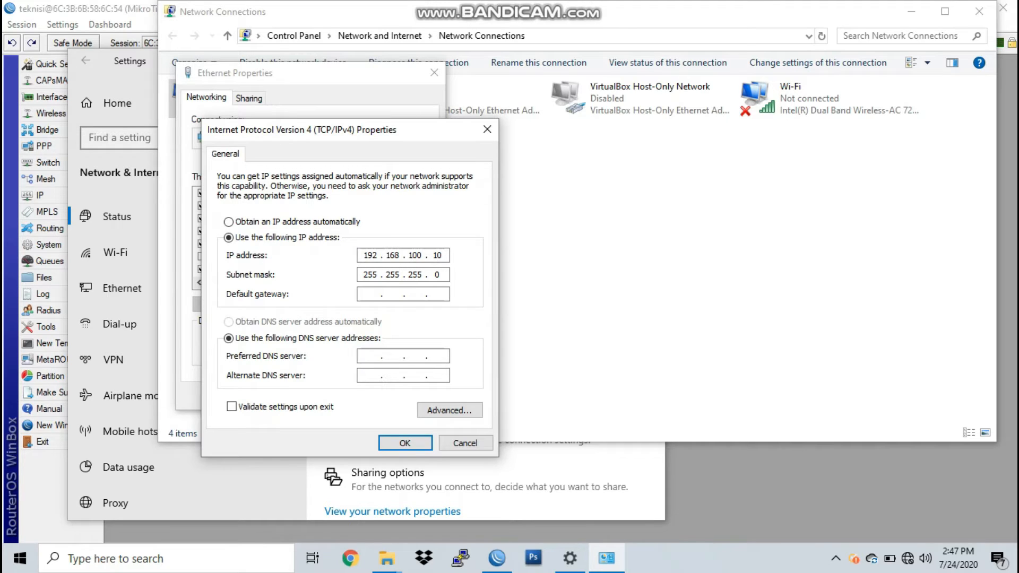
pyautogui.write('192 . 168 . 100 . 1')
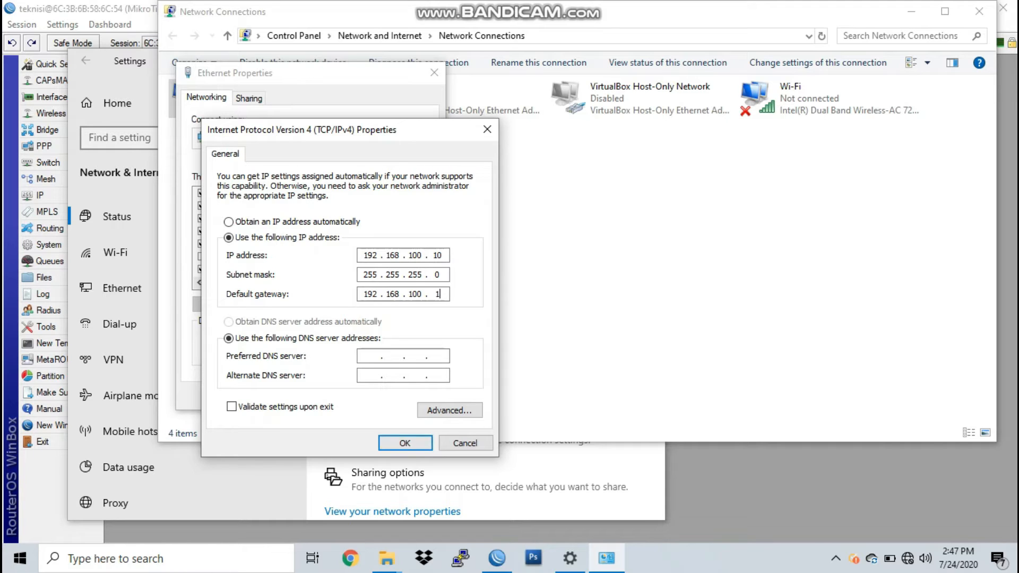
pyautogui.press('Return')
pyautogui.click(352, 396)
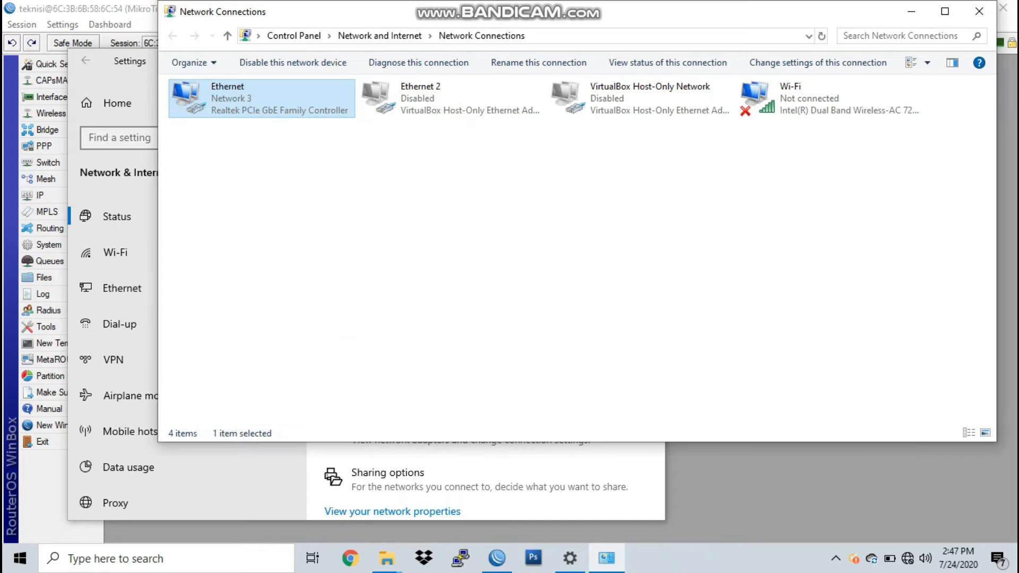
pyautogui.click(911, 11)
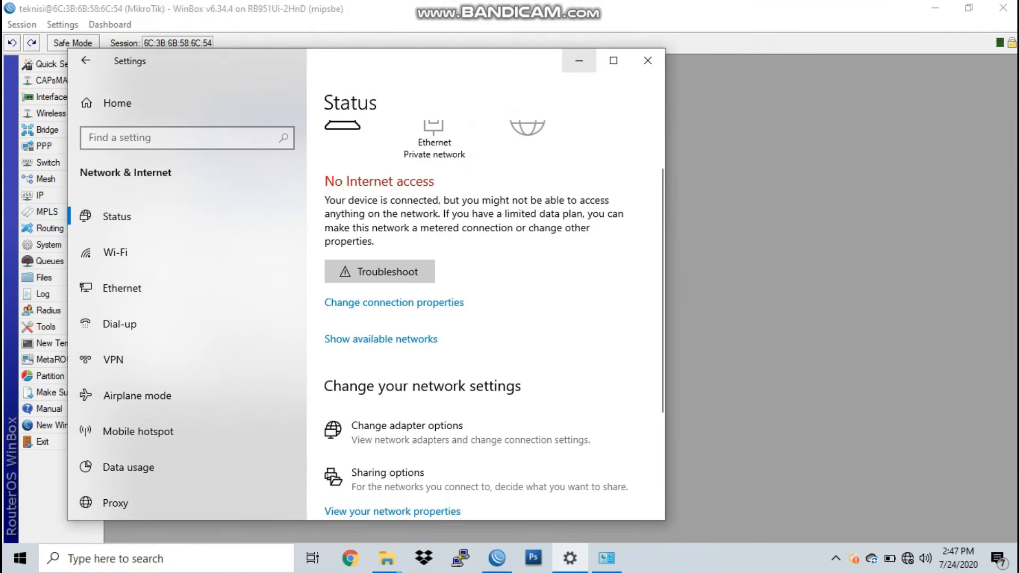
pyautogui.click(579, 60)
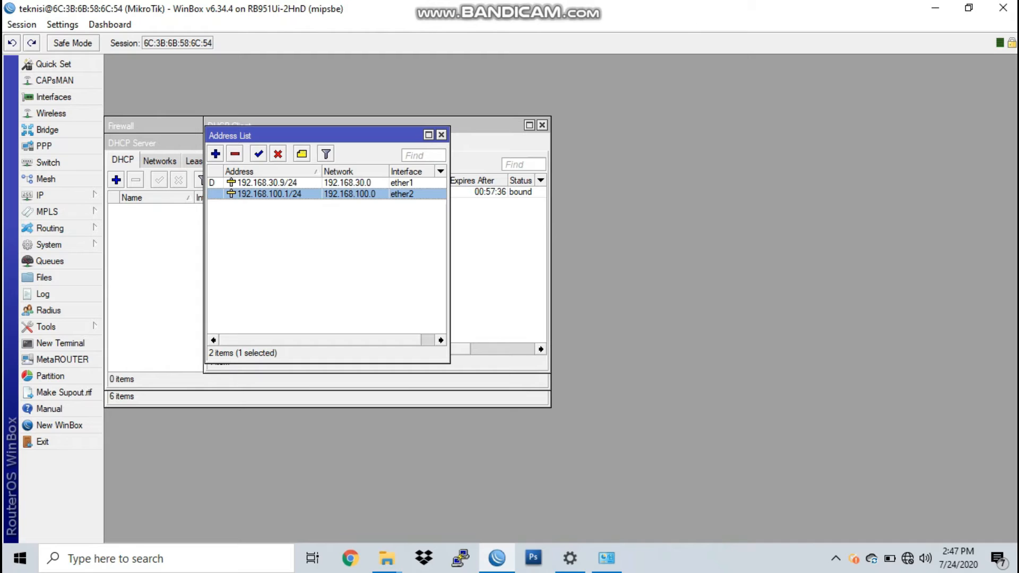
# - Switch to the Windows Command Prompt and ping the router's LAN address 192.168.100.1
pyautogui.click(167, 559)
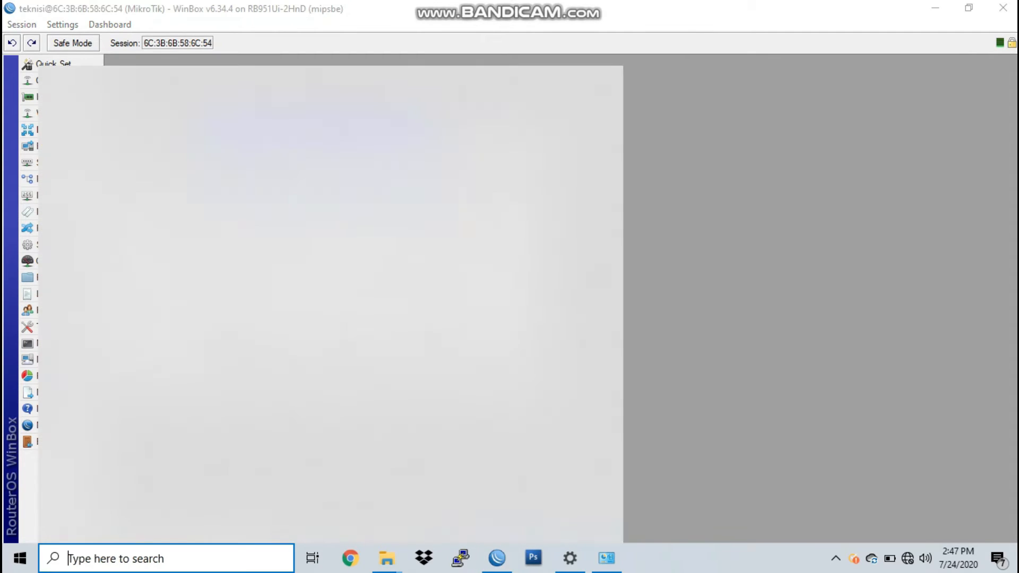
pyautogui.write('c')
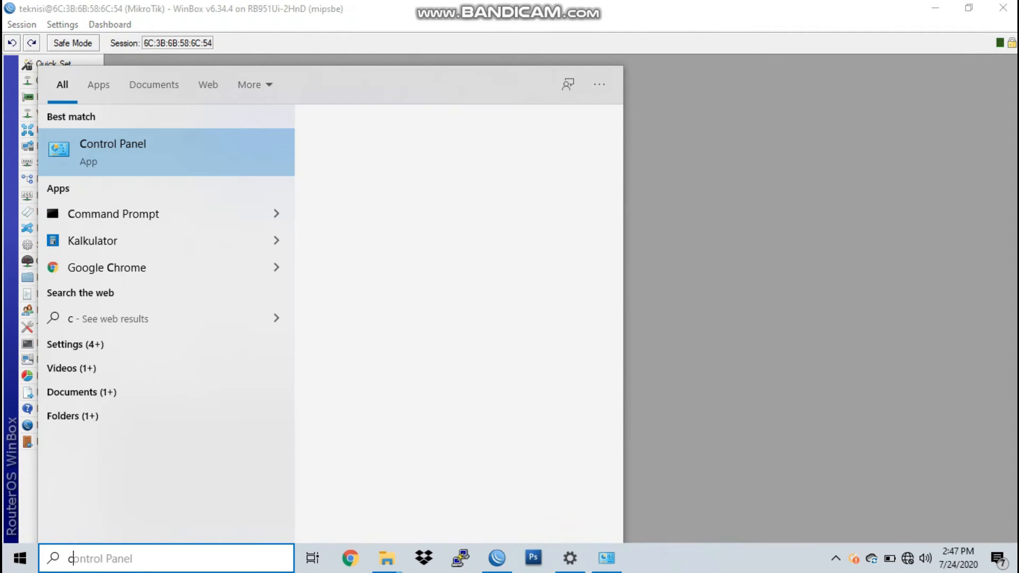
pyautogui.write('md')
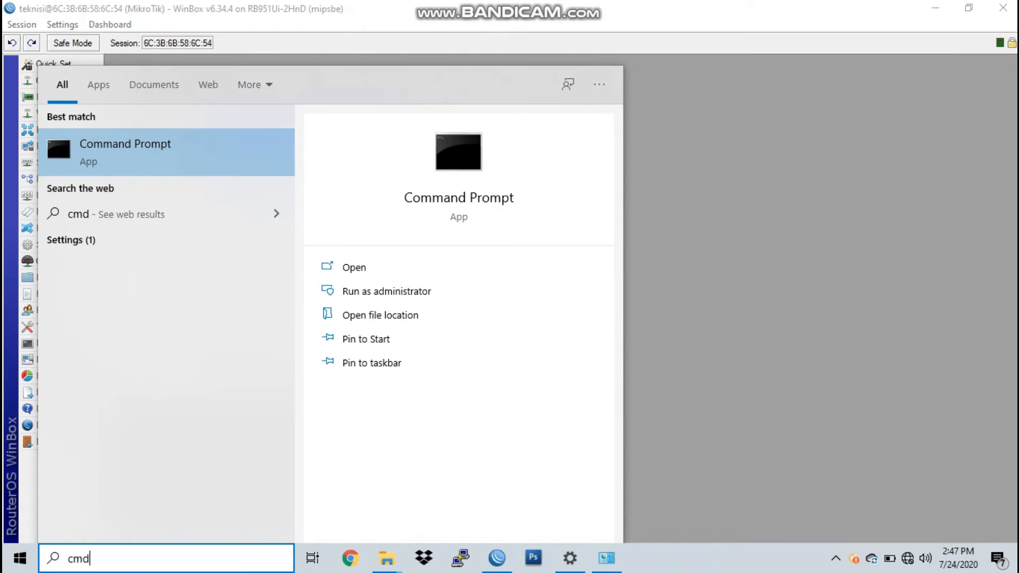
pyautogui.press('Return')
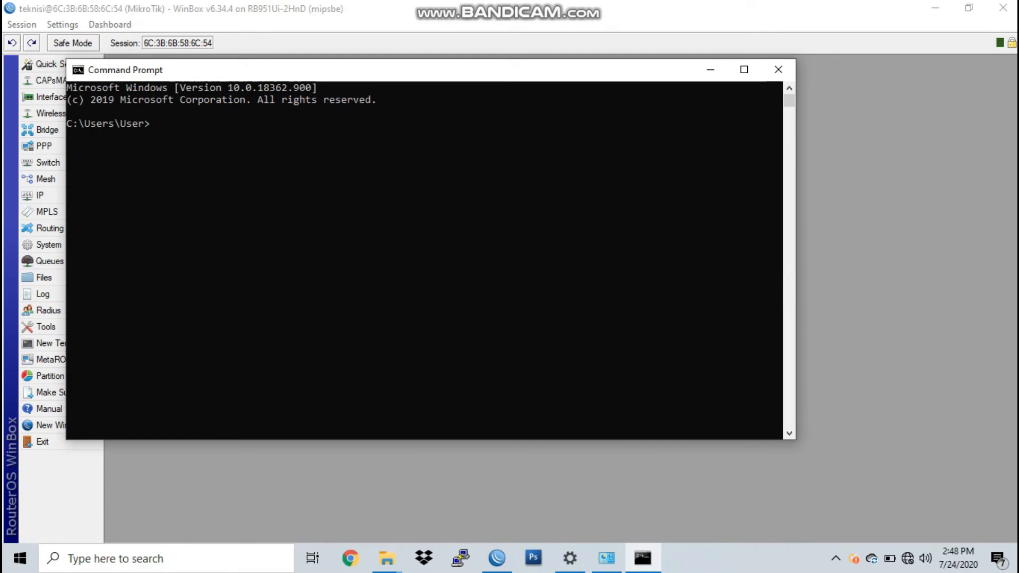
pyautogui.write('ping 192.168.100.1')
pyautogui.press('Return')
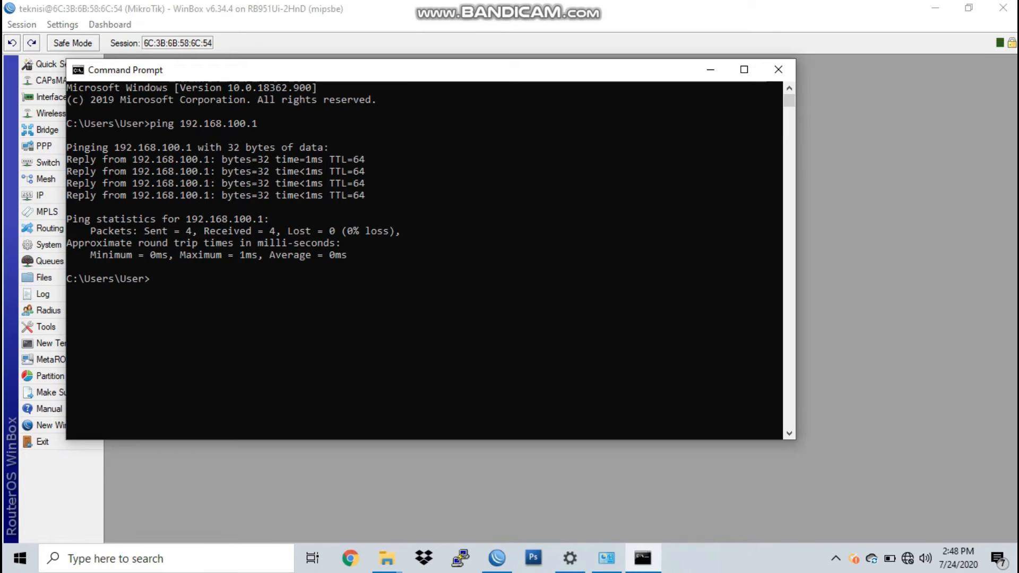
# - Test the PC's internet connection by pinging 8.8.8.8, and return to WinBox
pyautogui.write('ping 8.8.8.8')
pyautogui.press('Return')
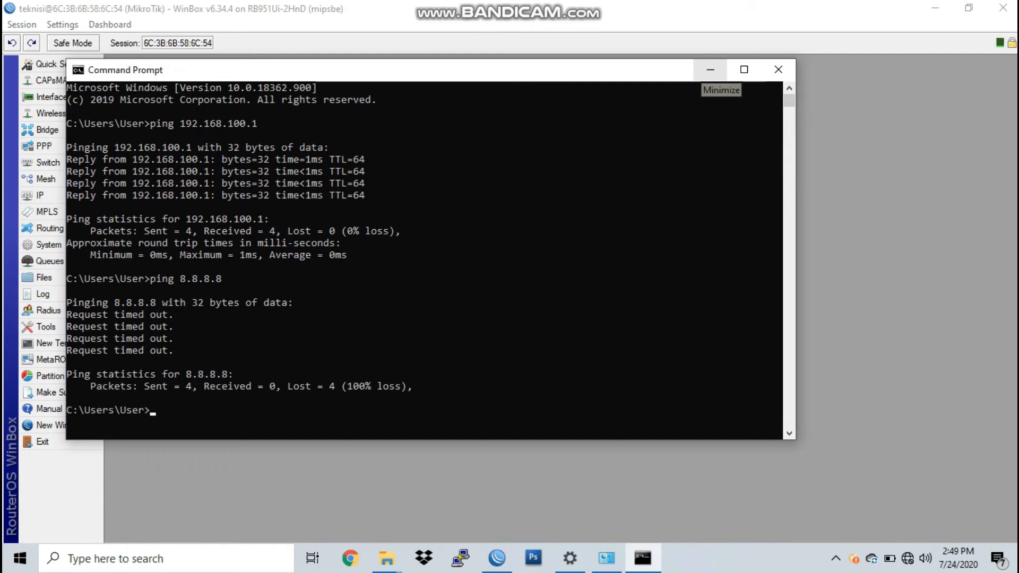
pyautogui.click(710, 69)
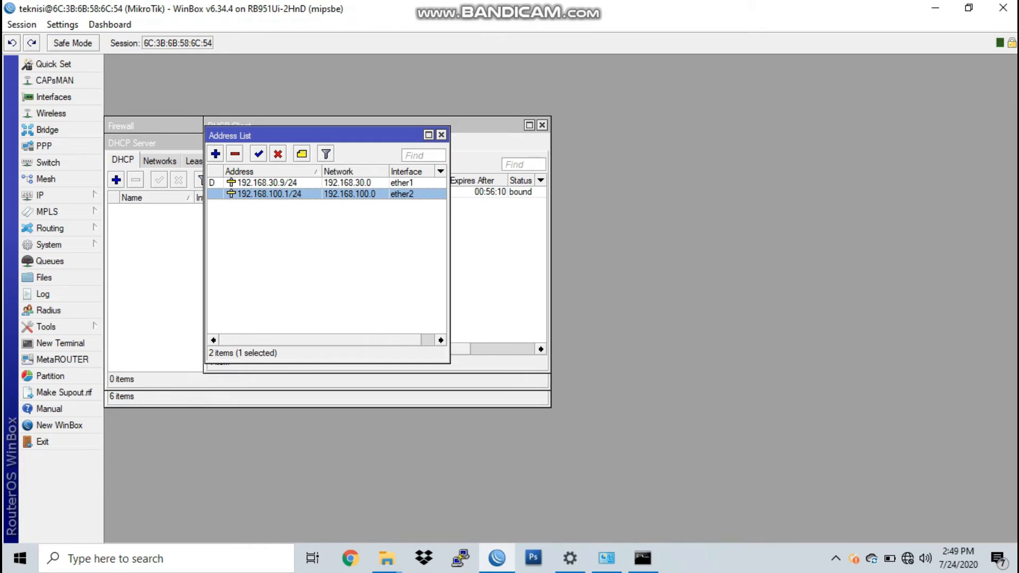
# - Ping 8.8.8.8 and google.com from a new router terminal, stopping each ping after a few packets
pyautogui.click(53, 343)
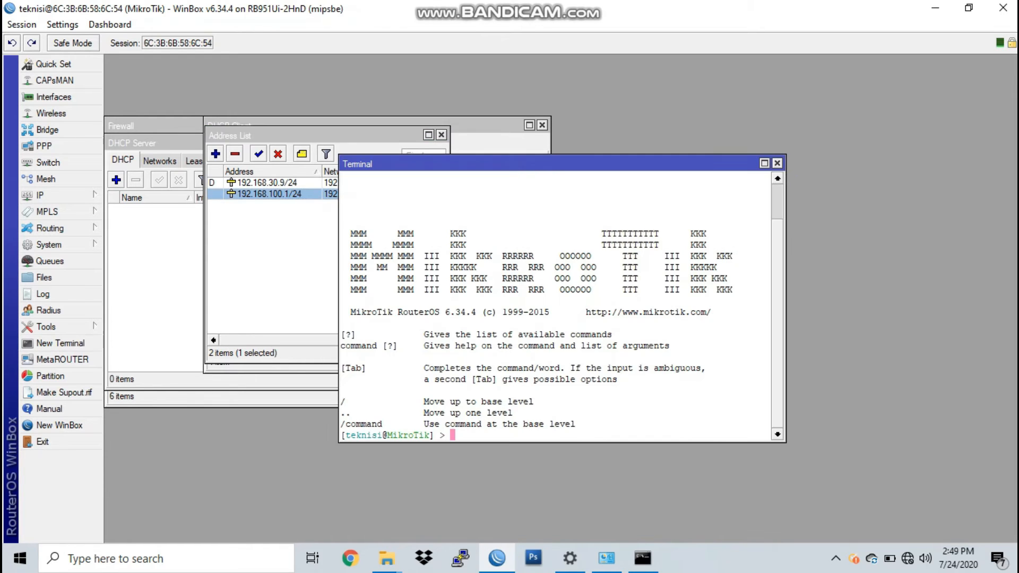
pyautogui.write('ping 8.8.8.8')
pyautogui.press('Return')
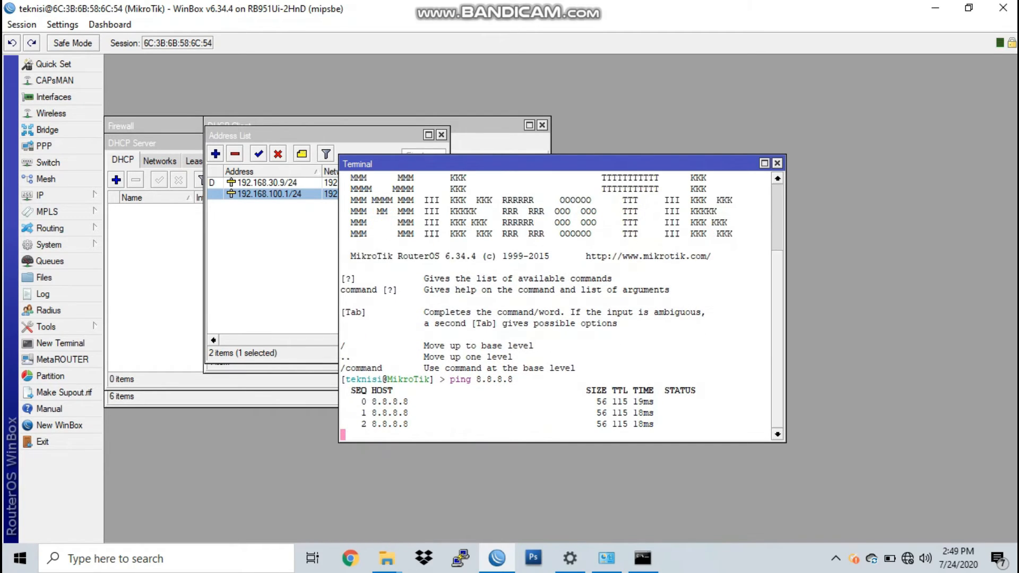
pyautogui.hotkey('ctrl', 'c')
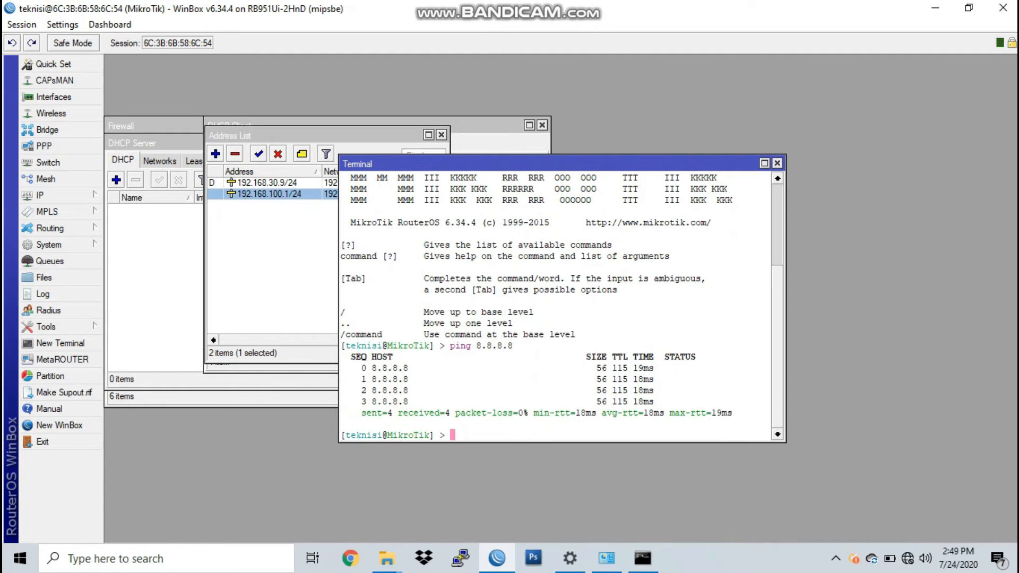
pyautogui.write('ping google.com')
pyautogui.press('Return')
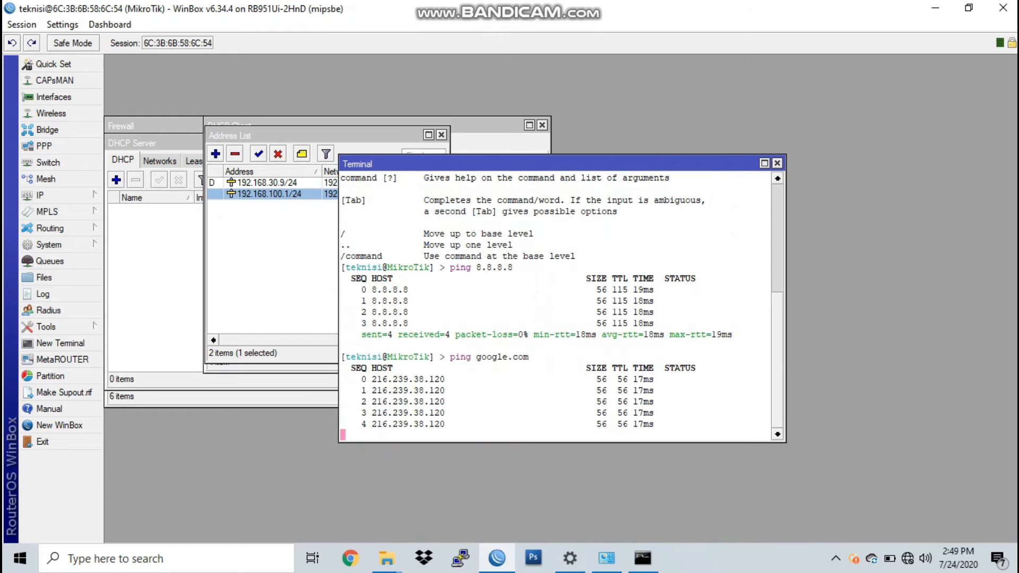
pyautogui.hotkey('ctrl', 'c')
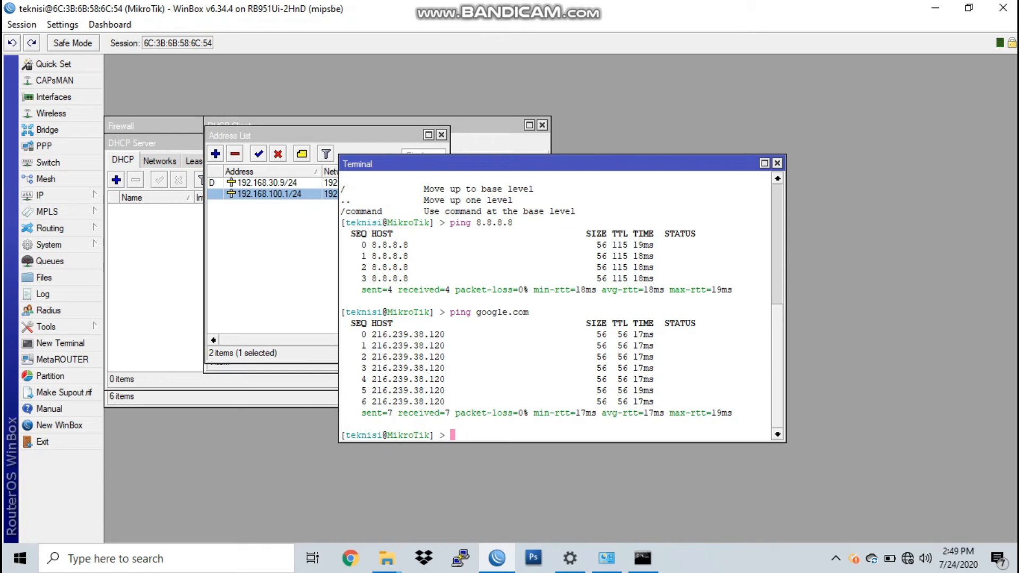
# - Start a new firewall NAT rule on the srcnat chain with ether1 as its outgoing interface
pyautogui.click(40, 195)
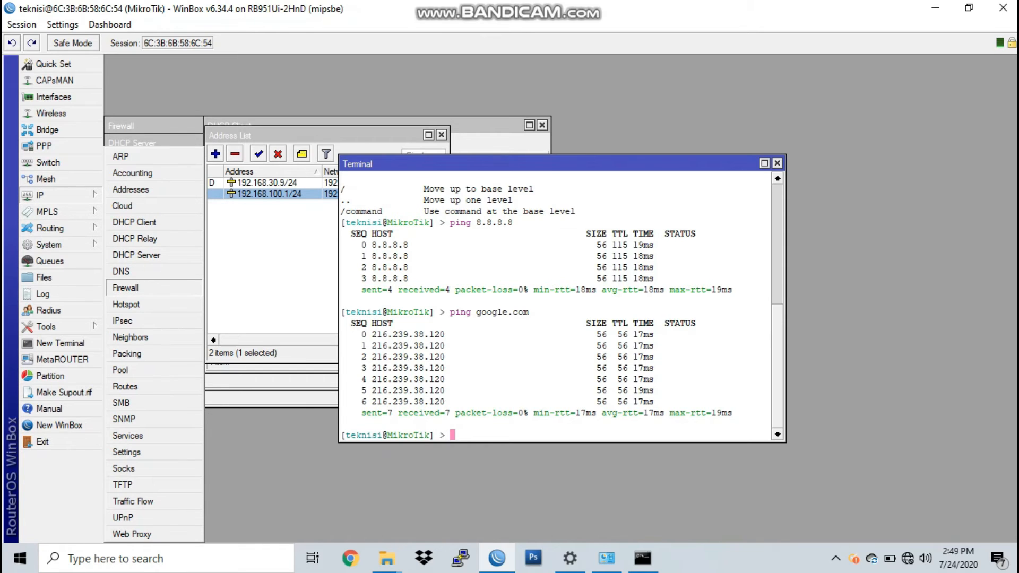
pyautogui.click(125, 288)
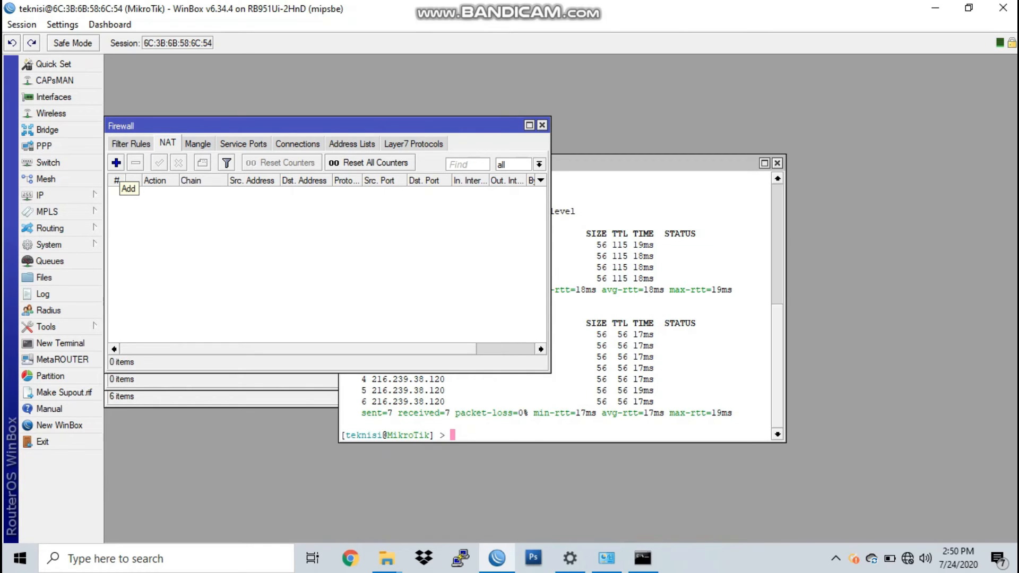
pyautogui.click(116, 163)
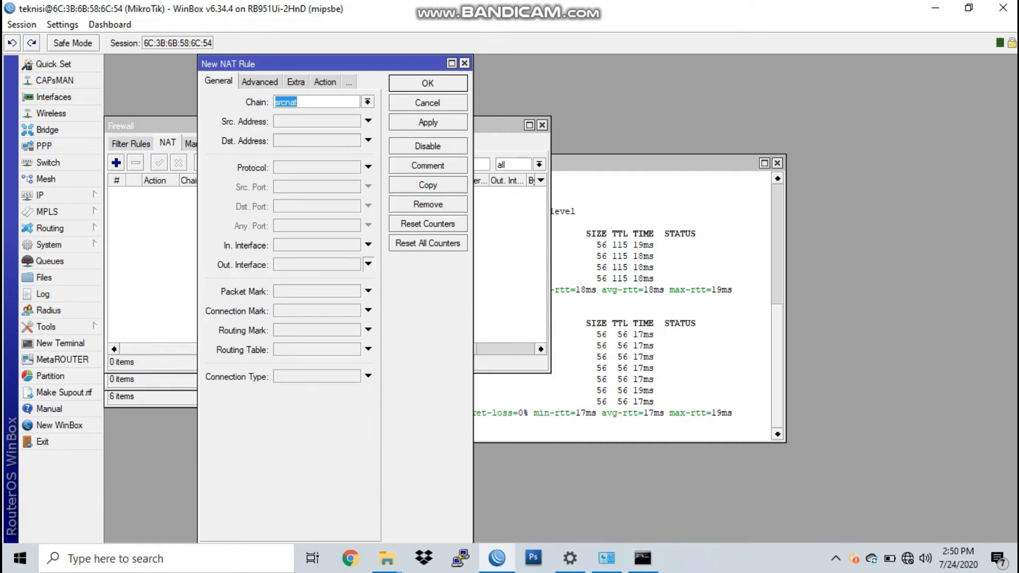
pyautogui.click(368, 264)
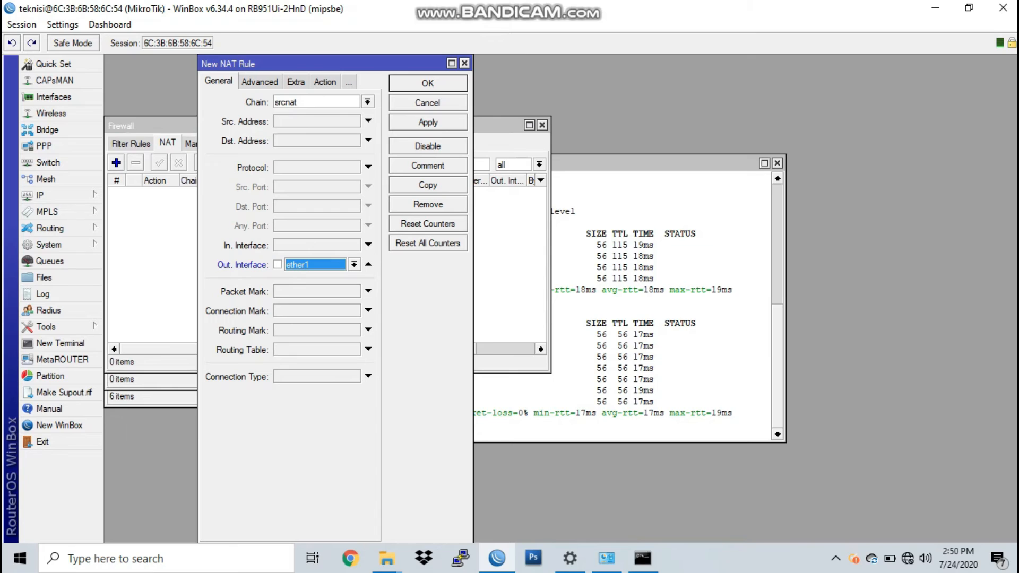
# - Set the NAT rule's action to masquerade, recheck its general settings and save the rule
pyautogui.click(325, 82)
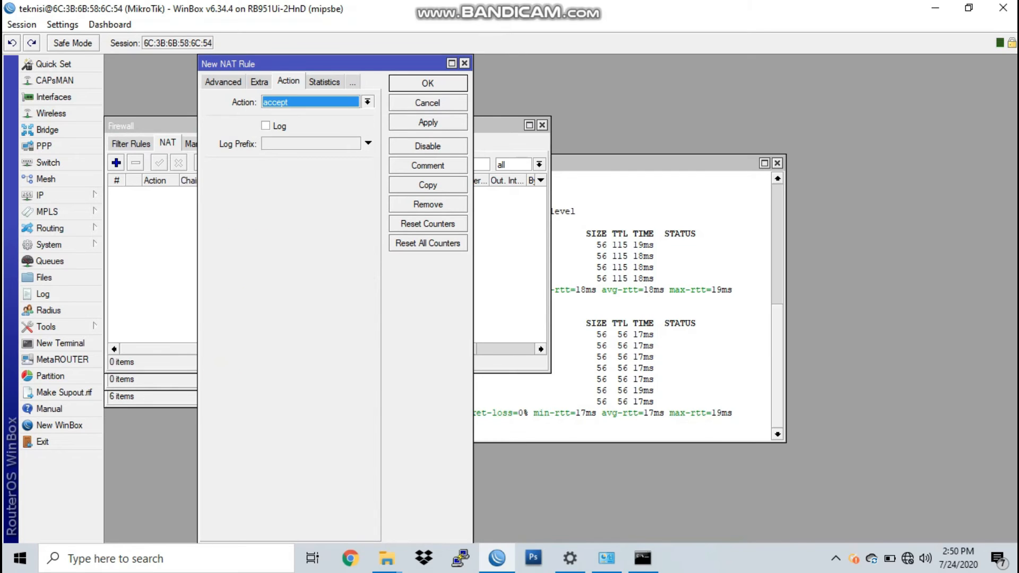
pyautogui.click(368, 102)
pyautogui.click(297, 172)
pyautogui.click(223, 82)
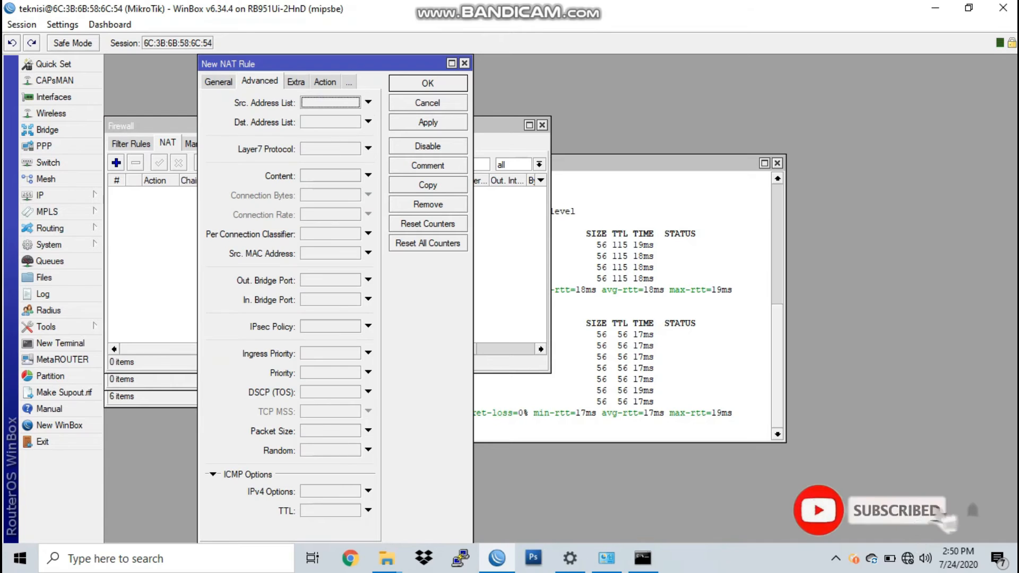
pyautogui.click(218, 82)
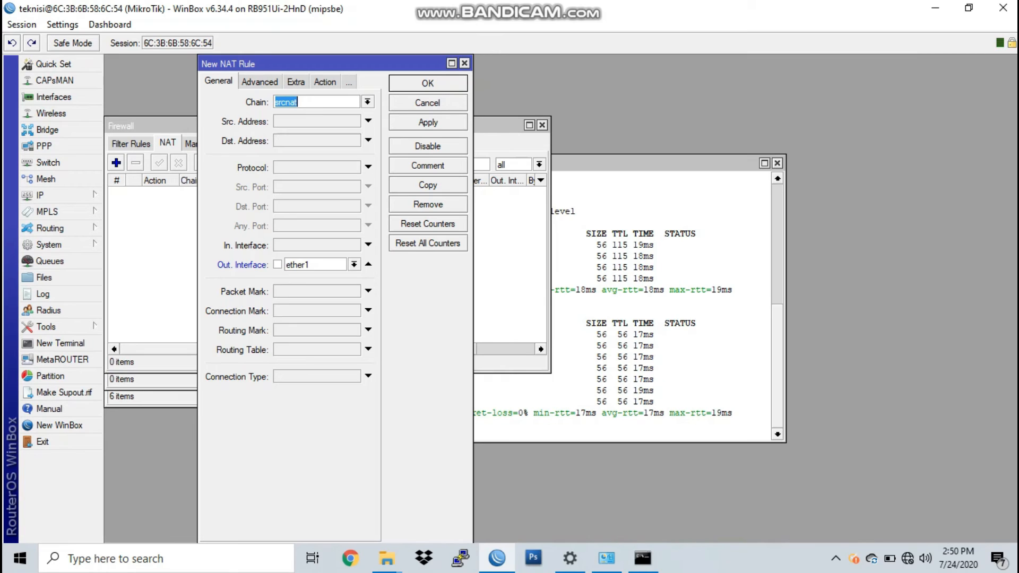
pyautogui.click(308, 102)
pyautogui.click(325, 82)
pyautogui.click(428, 123)
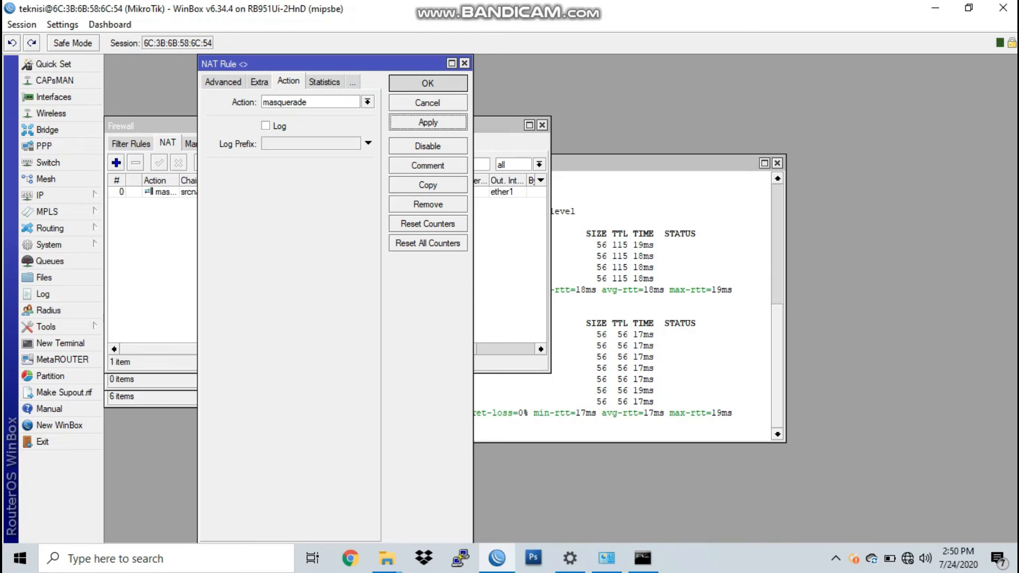
pyautogui.click(427, 83)
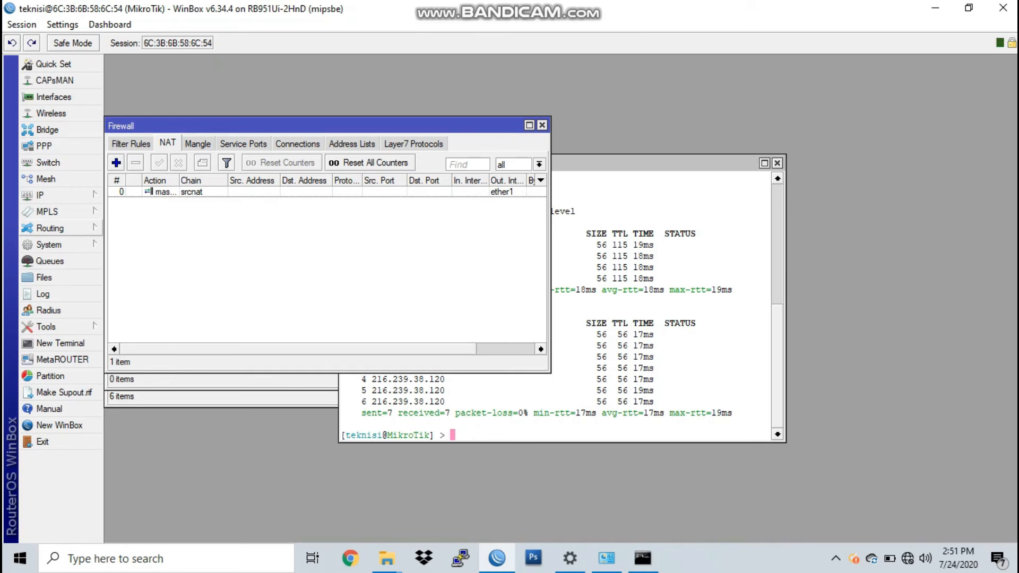
# - Set the router's DNS server to 192.168.100.1, allow remote requests, and apply and save the DNS settings
pyautogui.click(49, 244)
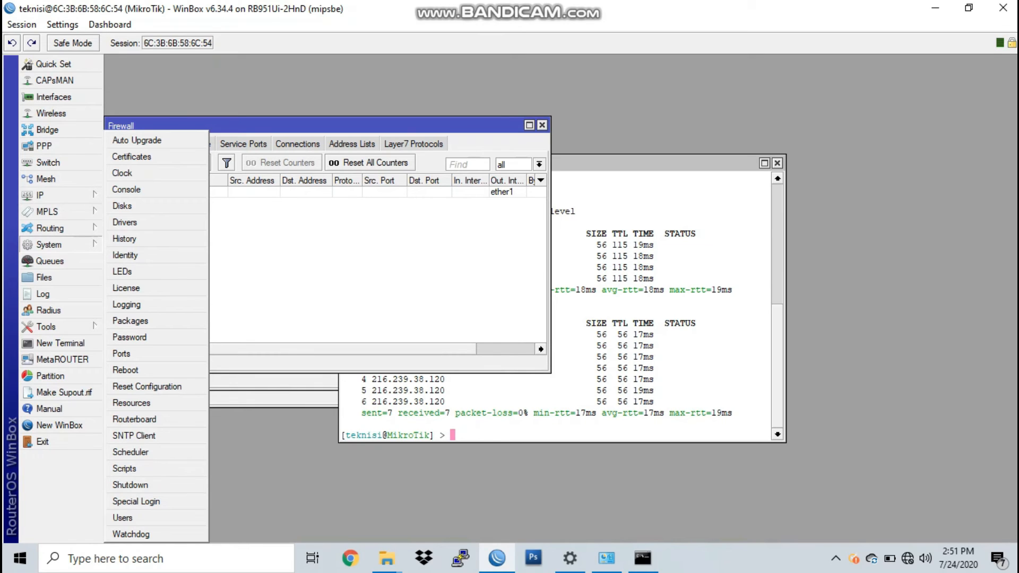
pyautogui.click(40, 195)
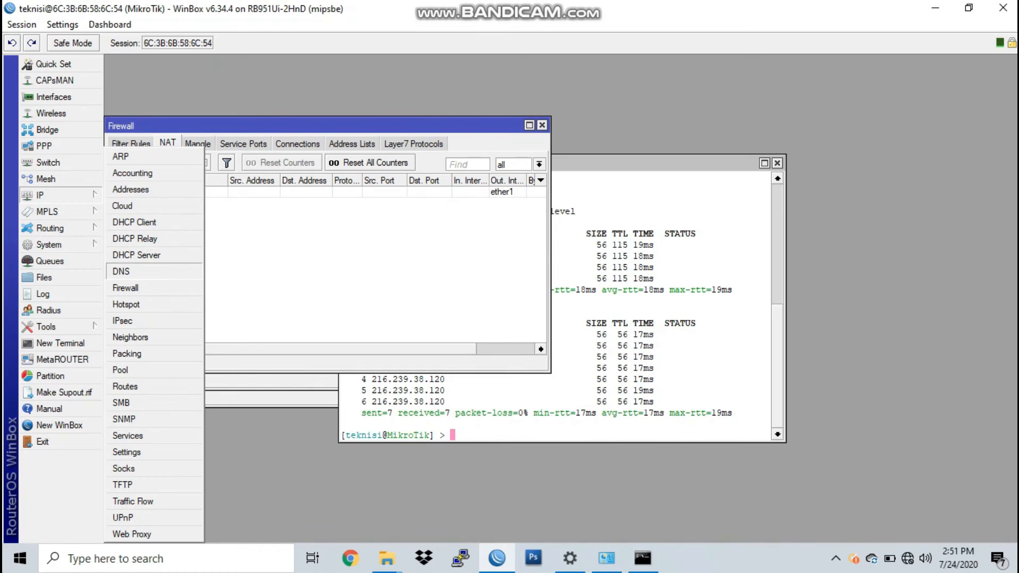
pyautogui.click(121, 271)
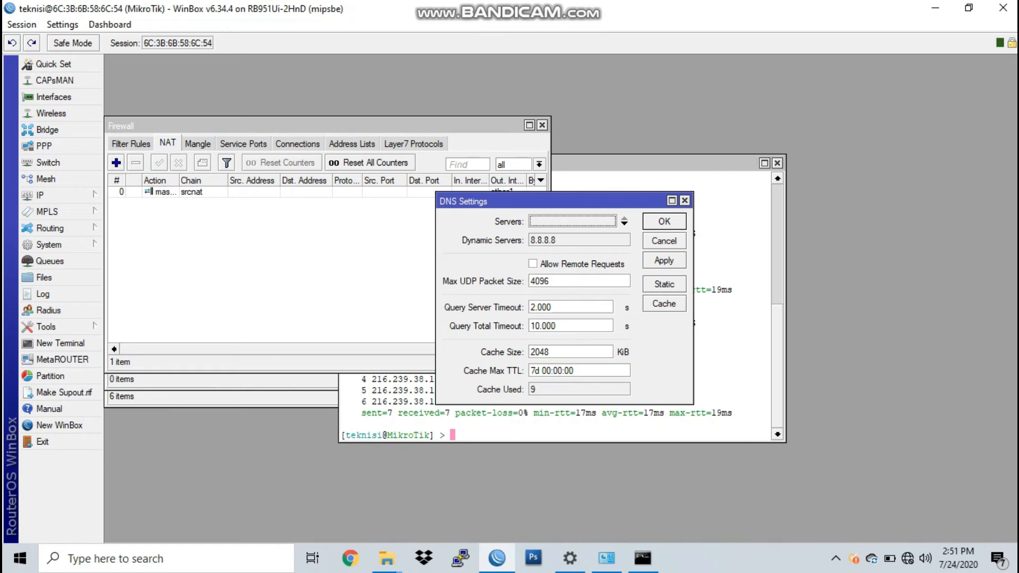
pyautogui.click(625, 222)
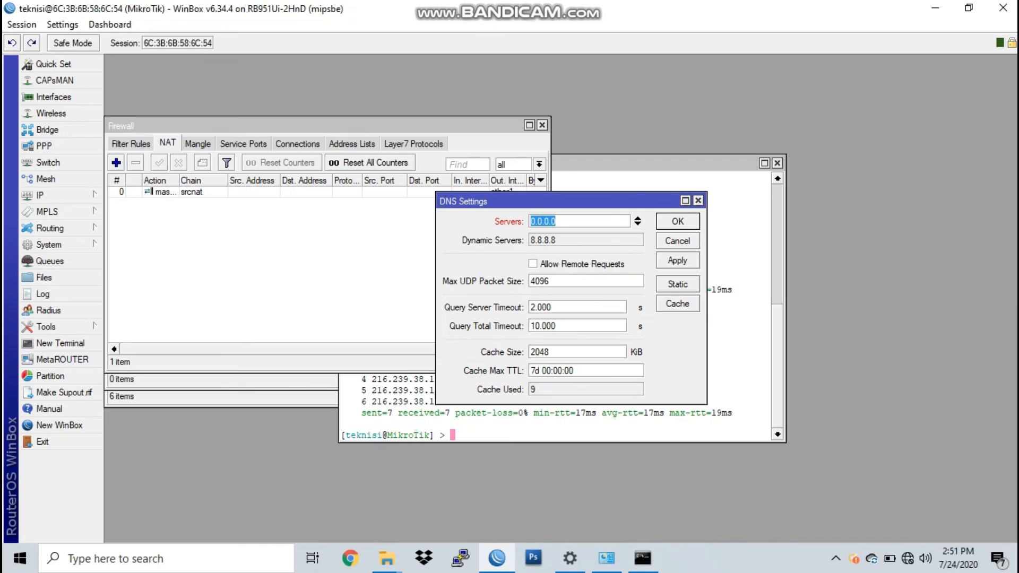
pyautogui.write('192.168.100.1')
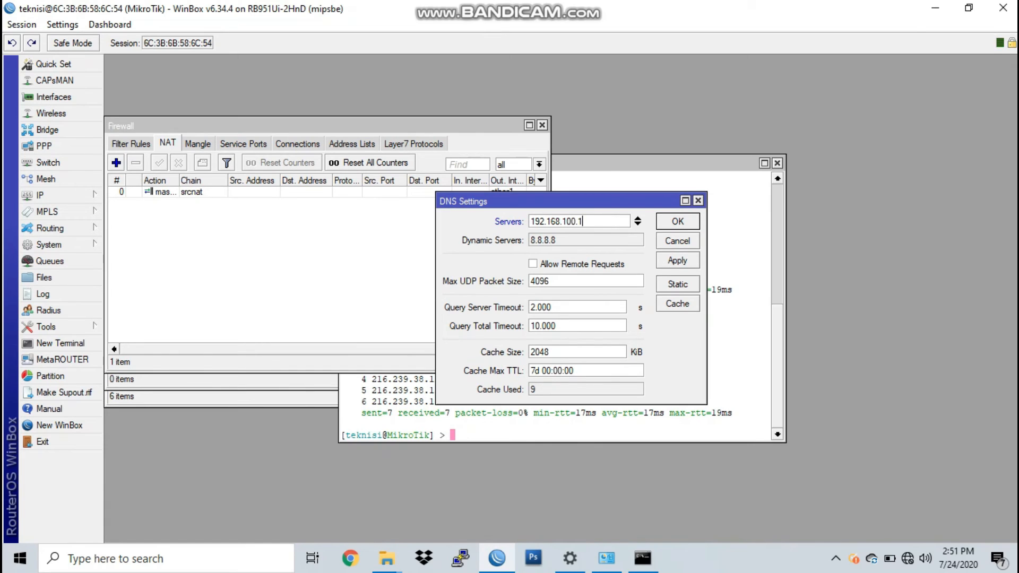
pyautogui.click(532, 263)
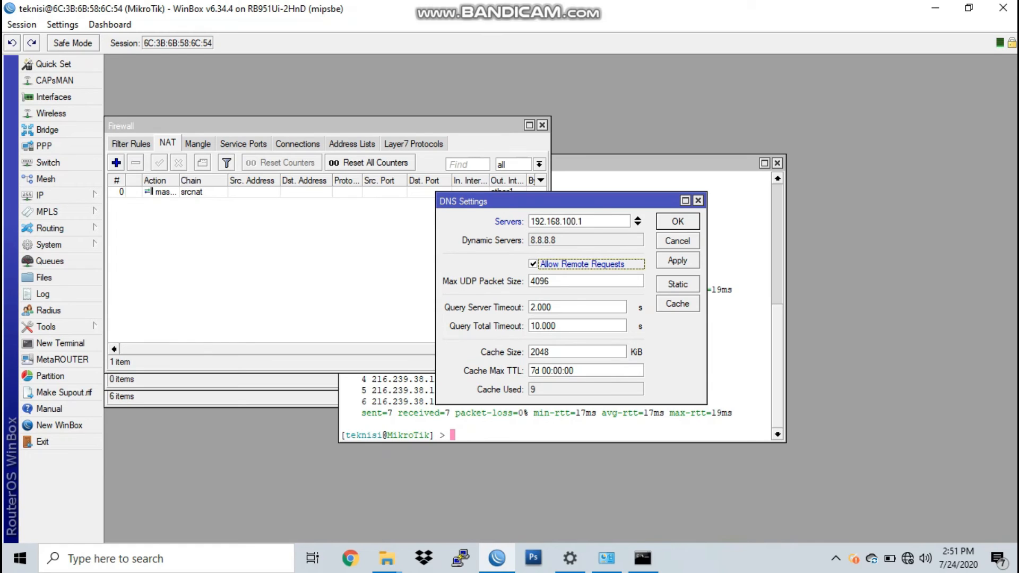
pyautogui.click(583, 221)
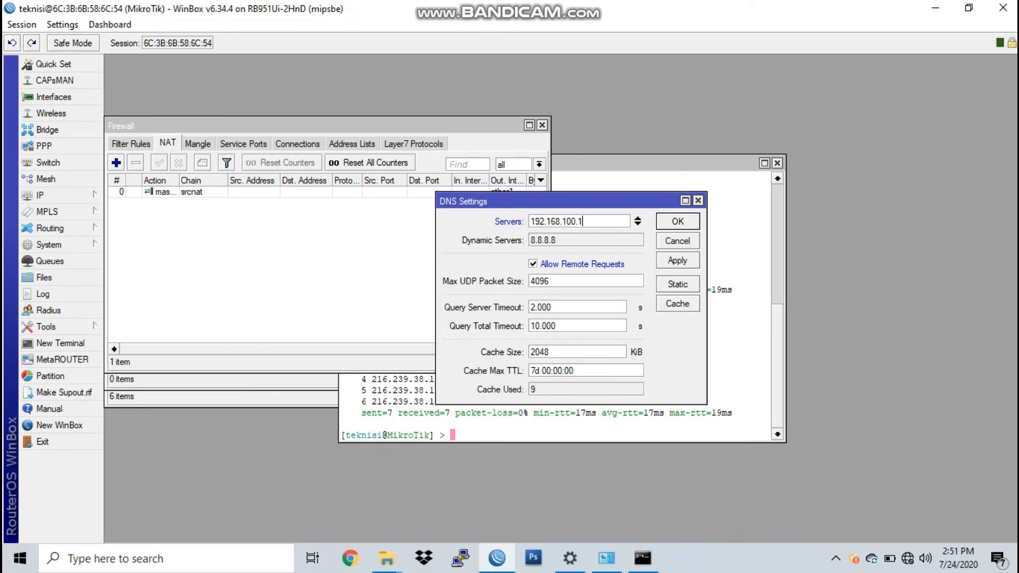
pyautogui.click(678, 261)
pyautogui.click(678, 221)
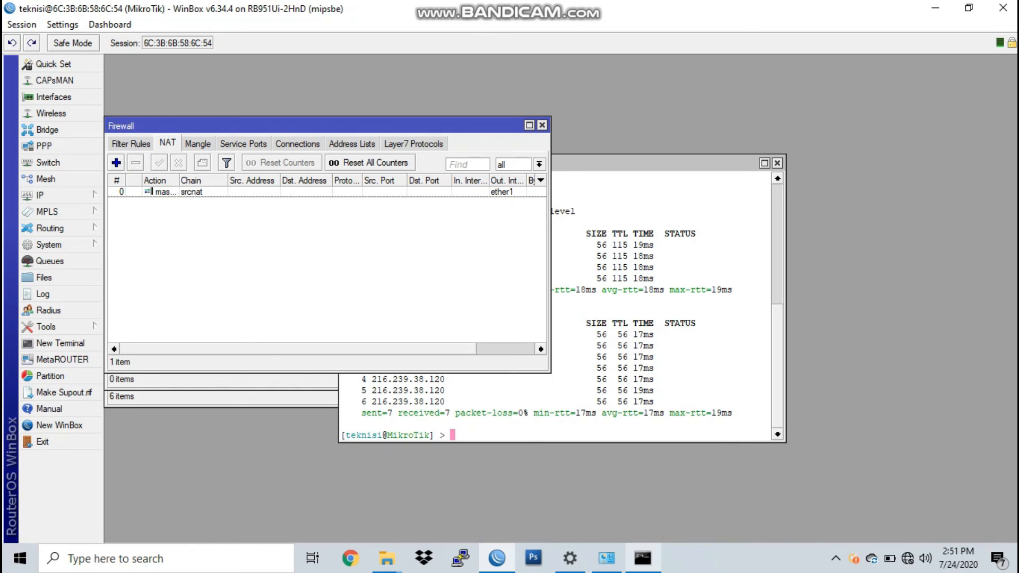
# - Switch to the PC's Command Prompt and ping 8.8.8.8 and google.com to test internet access and name resolution
pyautogui.moveTo(642, 558)
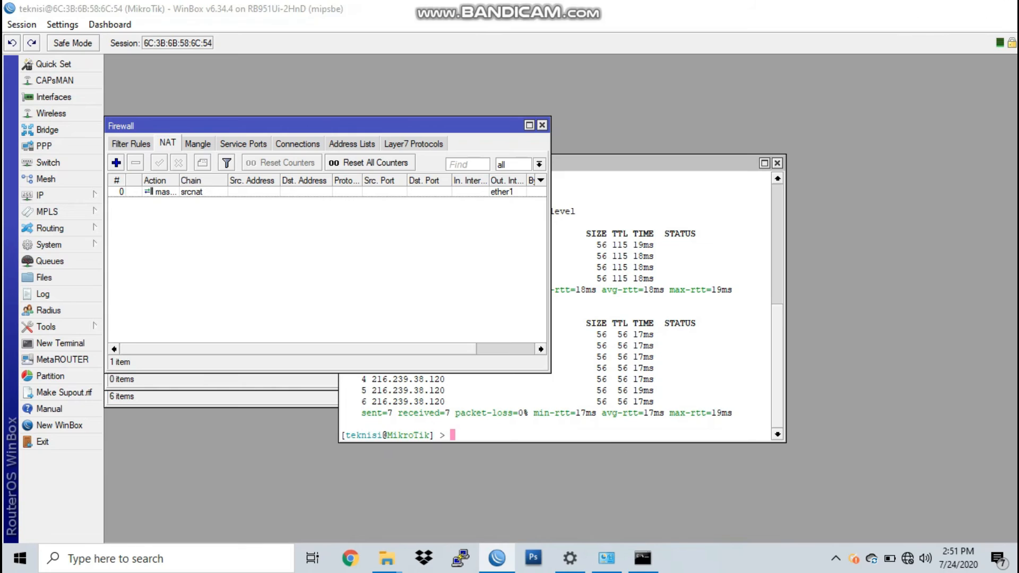
pyautogui.click(935, 8)
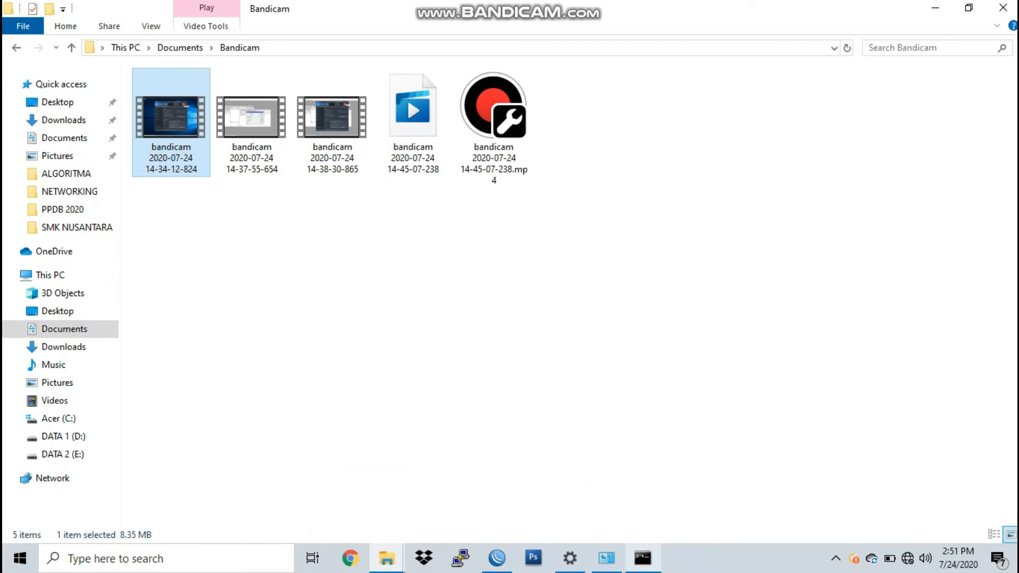
pyautogui.click(643, 558)
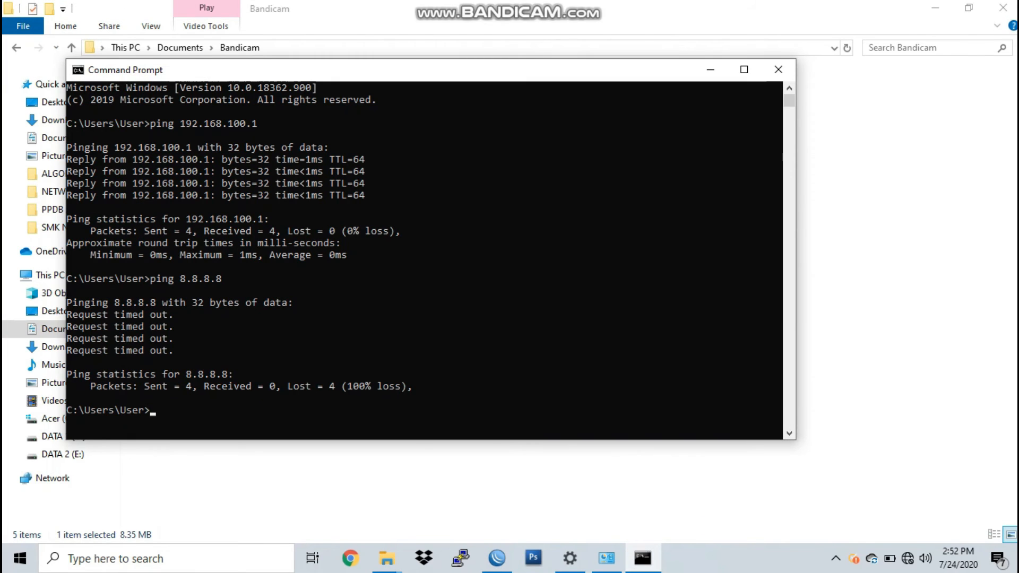
pyautogui.press('Up')
pyautogui.press('Return')
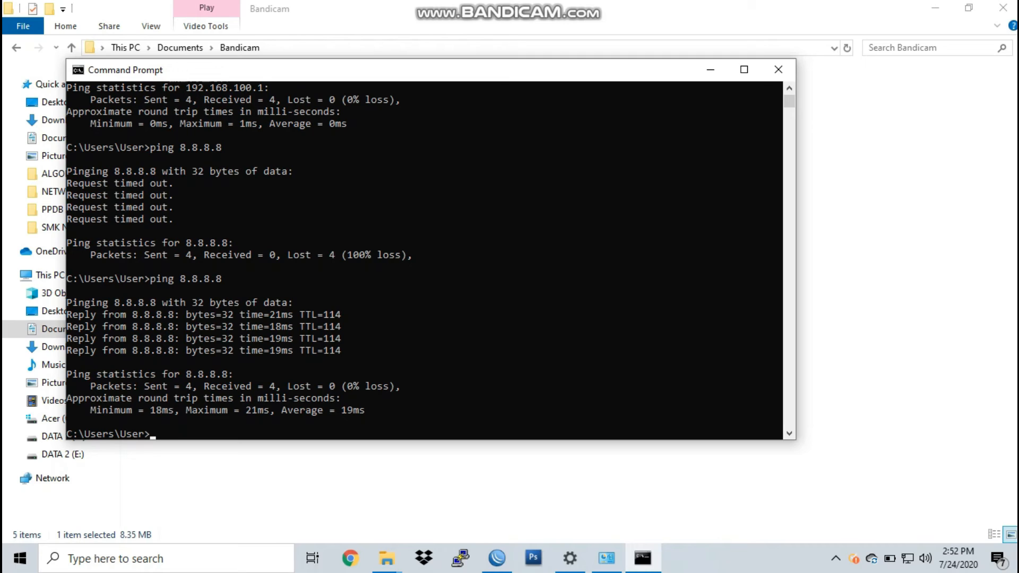
pyautogui.write('ping google.com')
pyautogui.press('Return')
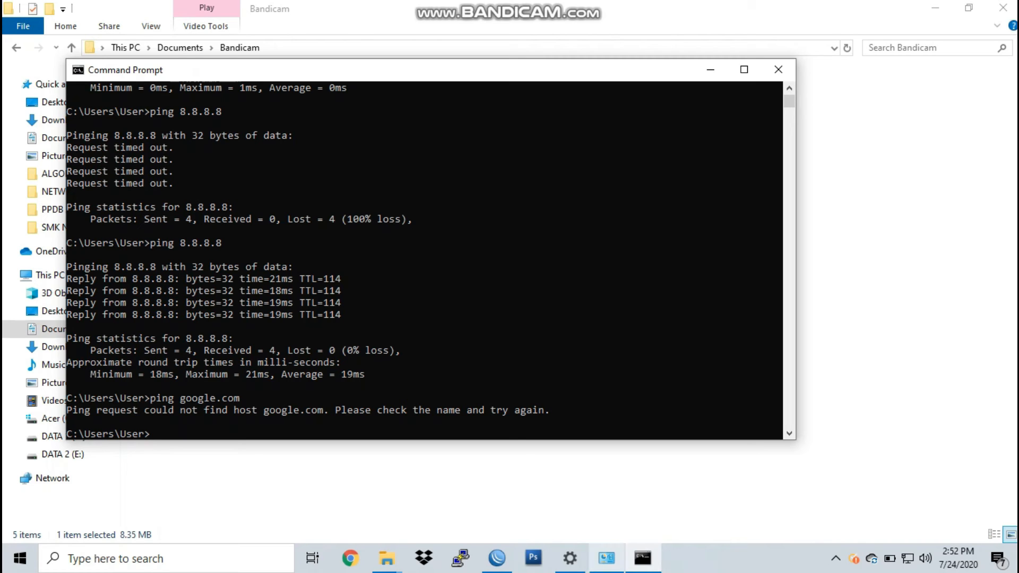
# - Set the preferred DNS server in the Ethernet adapter's IPv4 properties to 192.168.100.1, save the changes and minimize Network Connections
pyautogui.click(607, 558)
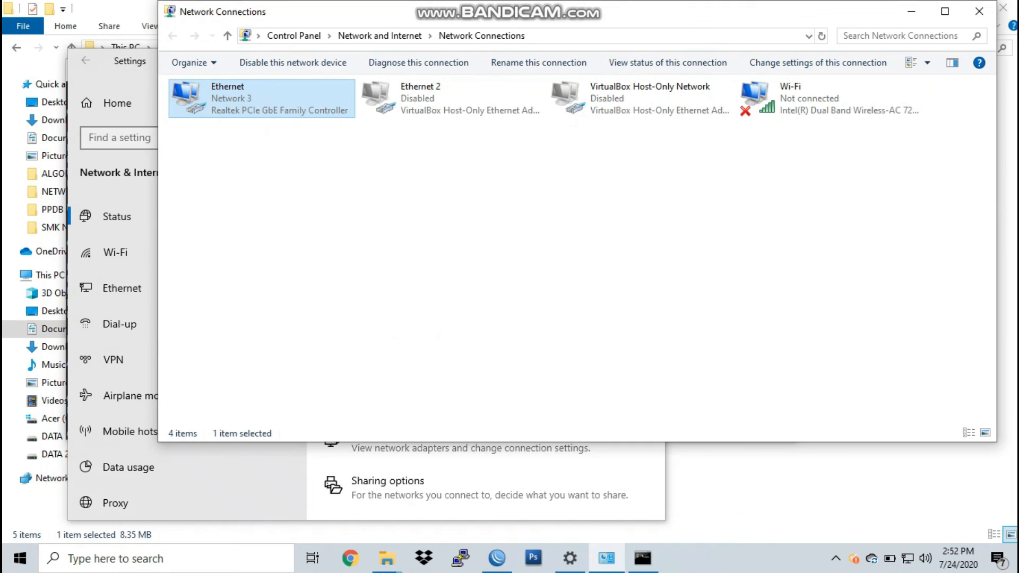
pyautogui.rightClick(249, 99)
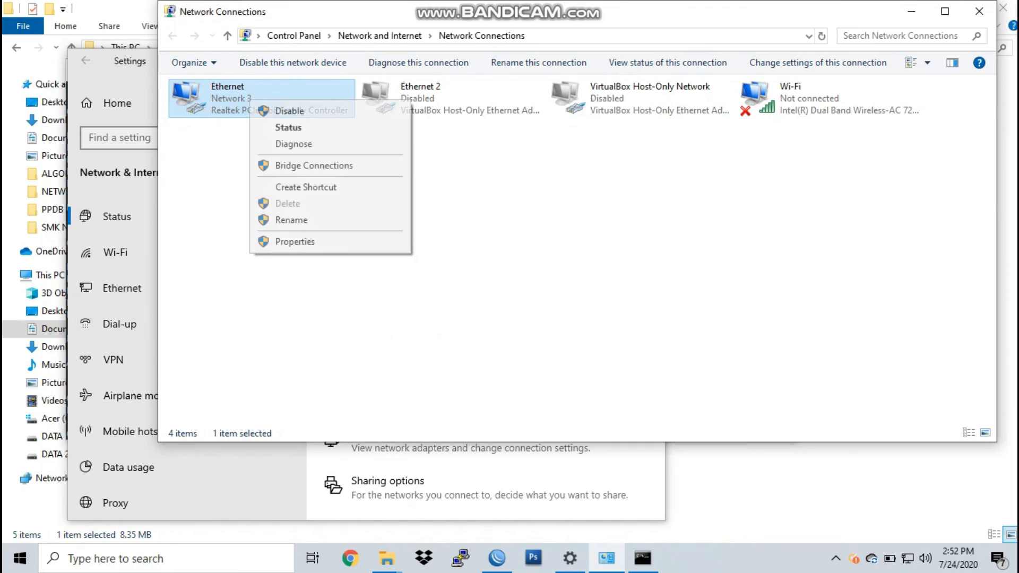
pyautogui.click(295, 242)
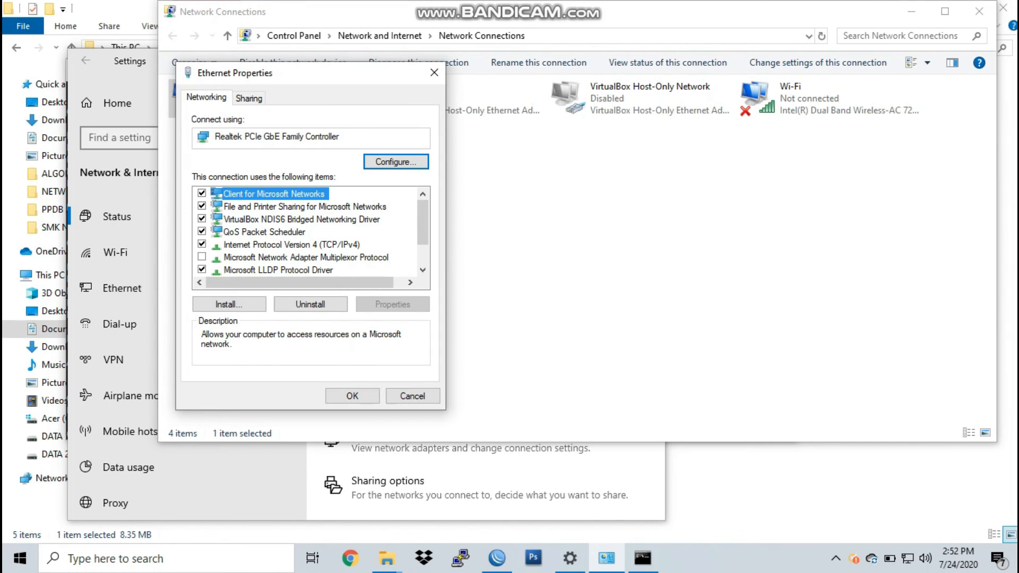
pyautogui.click(291, 245)
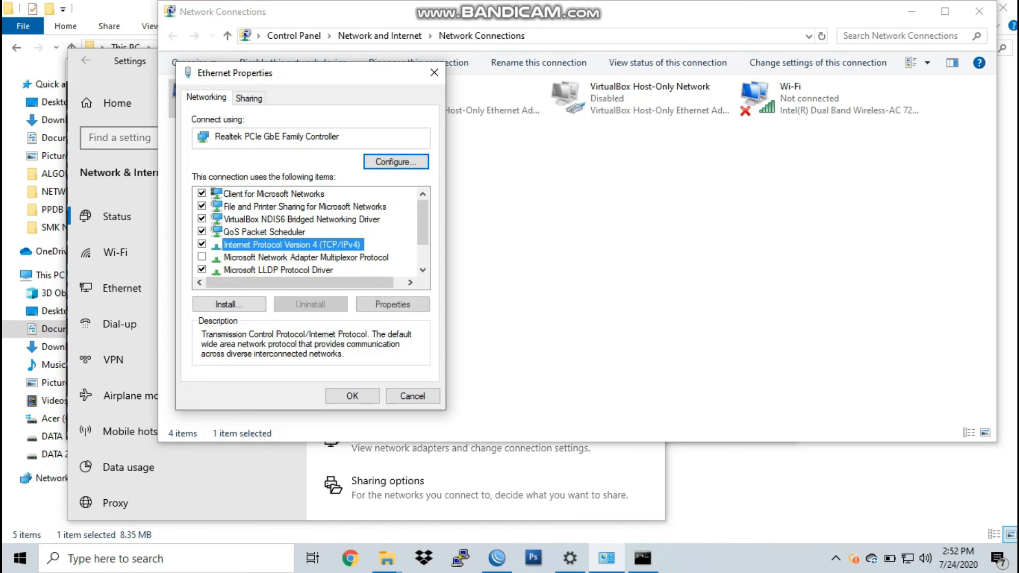
pyautogui.click(392, 305)
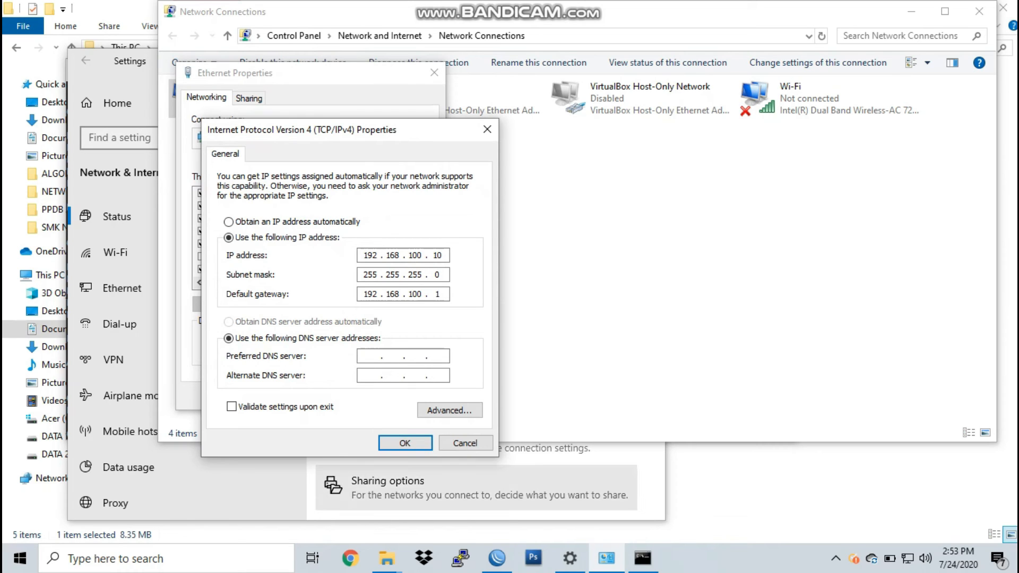
pyautogui.click(643, 559)
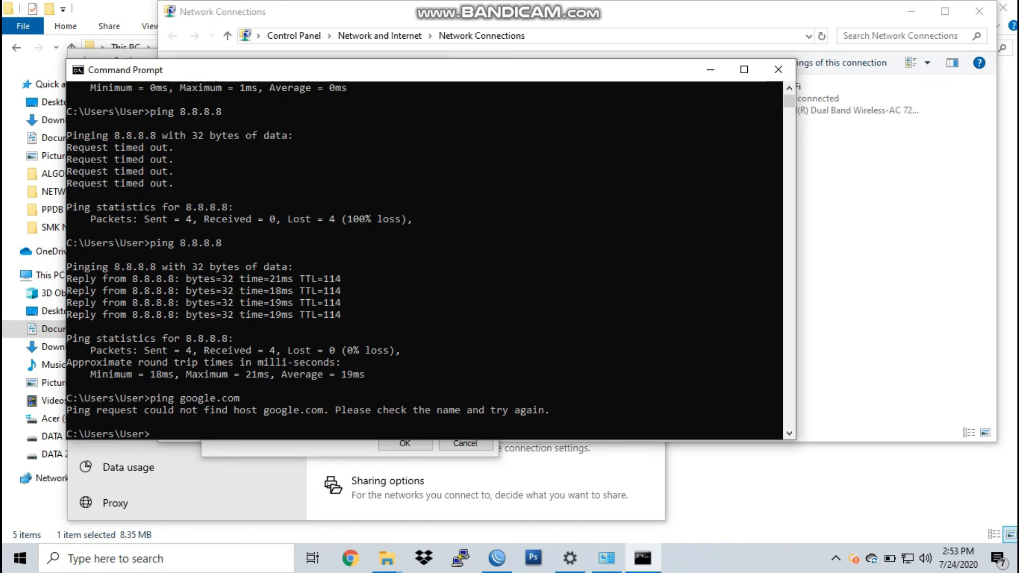
pyautogui.click(710, 69)
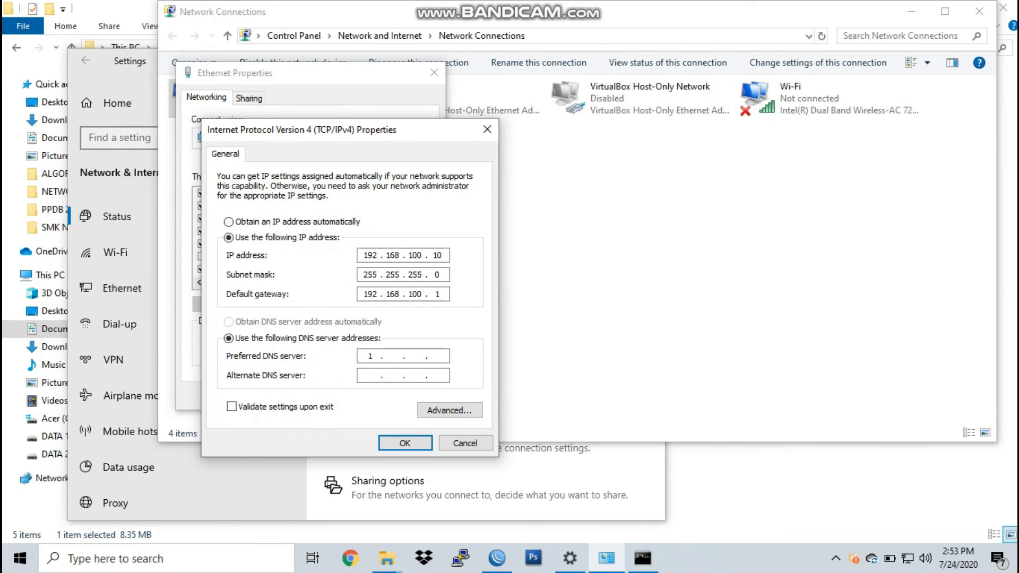
pyautogui.write('92 . 168 . 100 . 1')
pyautogui.press('Return')
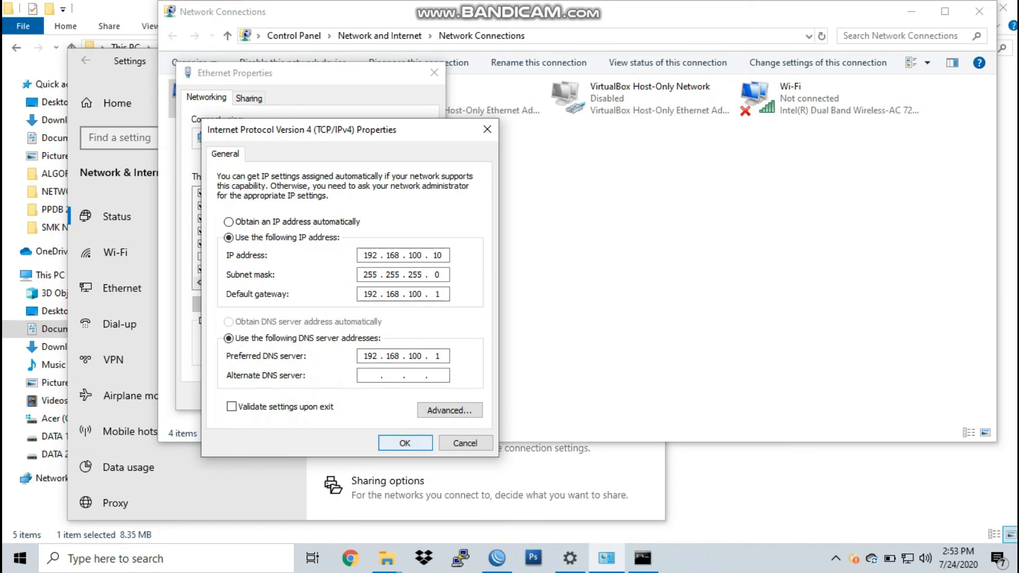
pyautogui.click(352, 396)
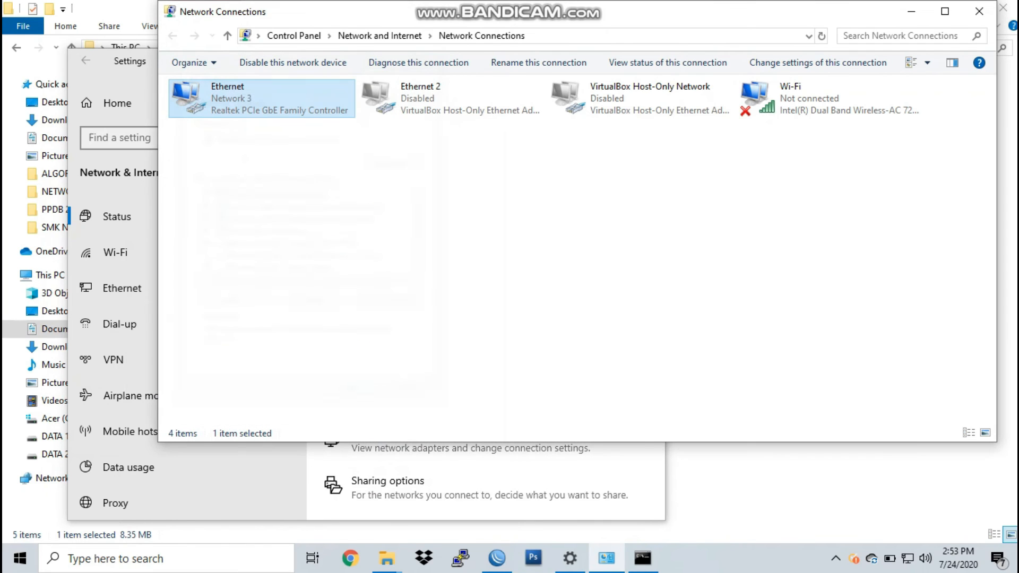
pyautogui.click(912, 11)
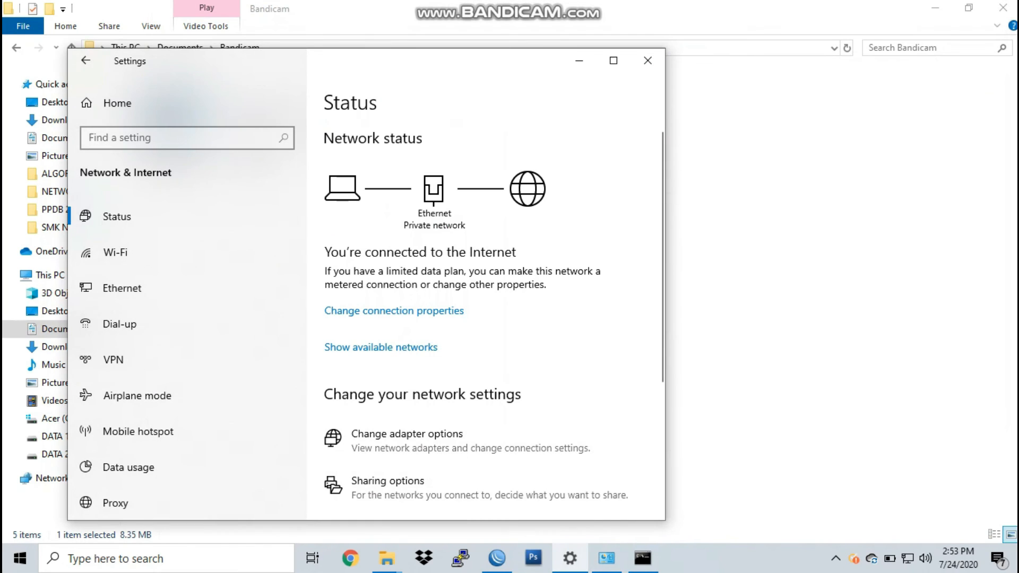
# - Repeat the ping to google.com from the PC's Command Prompt
pyautogui.click(643, 558)
pyautogui.press('Up')
pyautogui.press('Return')
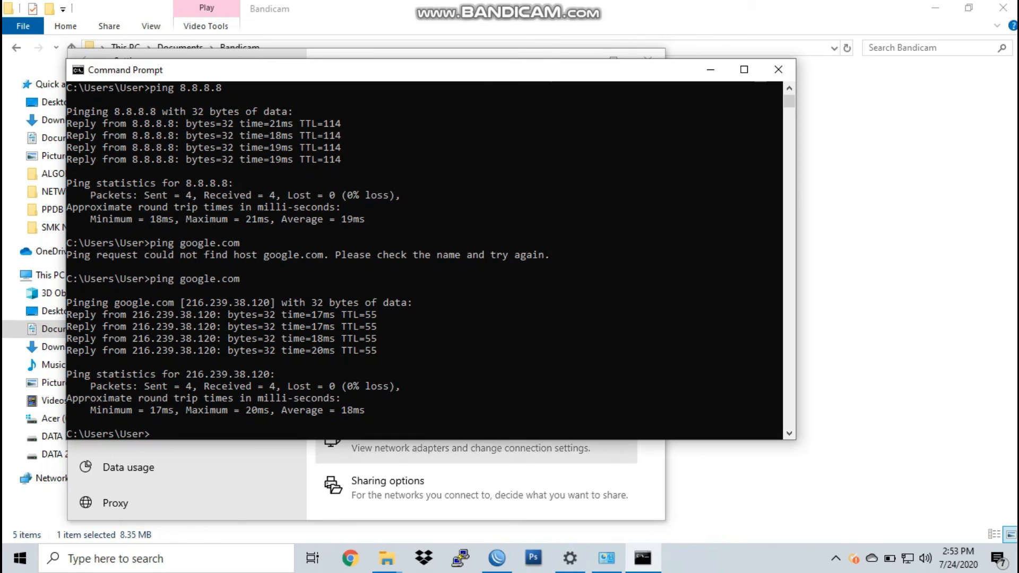
# - Open Chrome and load google.com to test web browsing from the PC
pyautogui.click(350, 558)
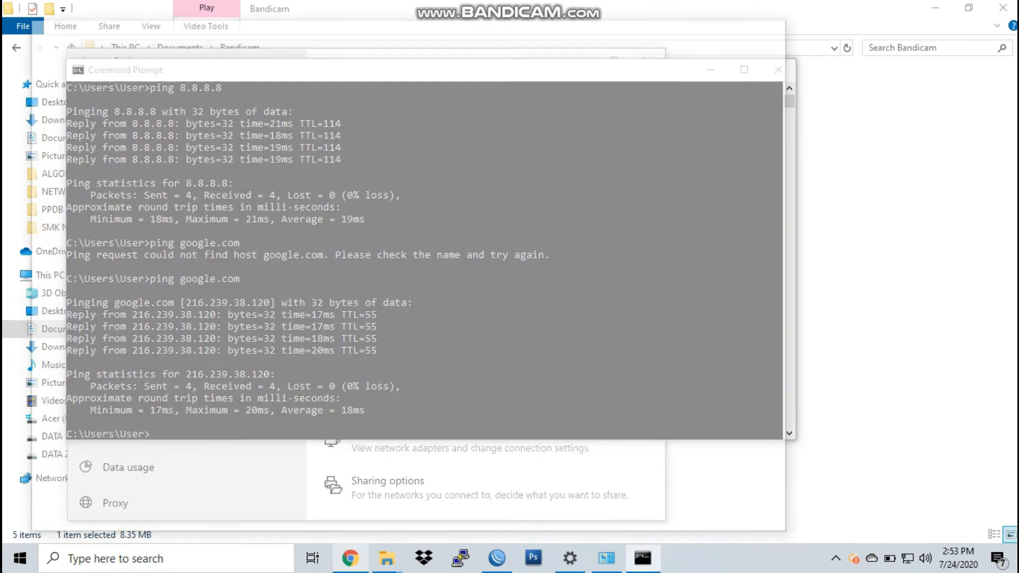
pyautogui.write('pin')
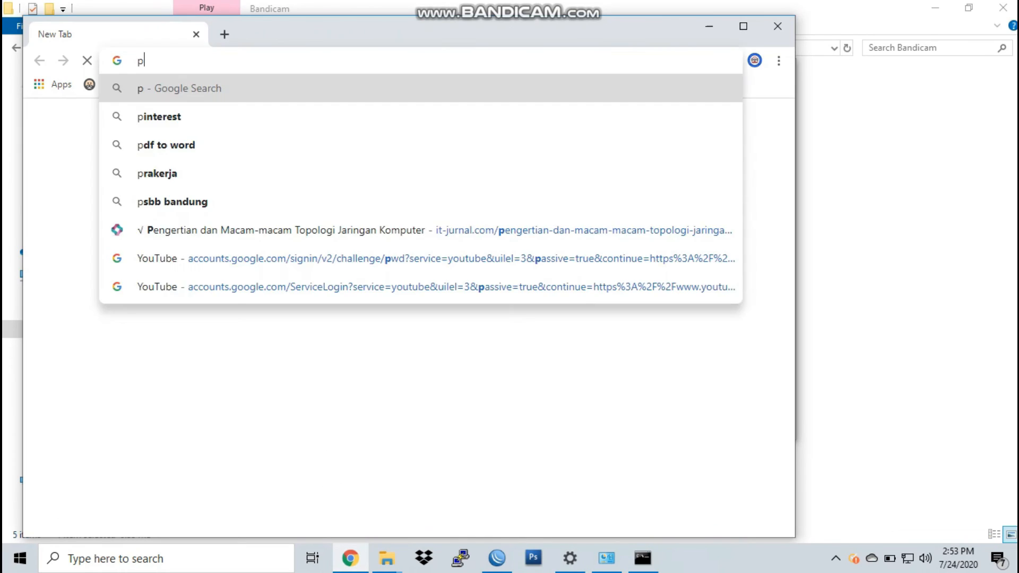
pyautogui.press('BackSpace')
pyautogui.press('BackSpace')
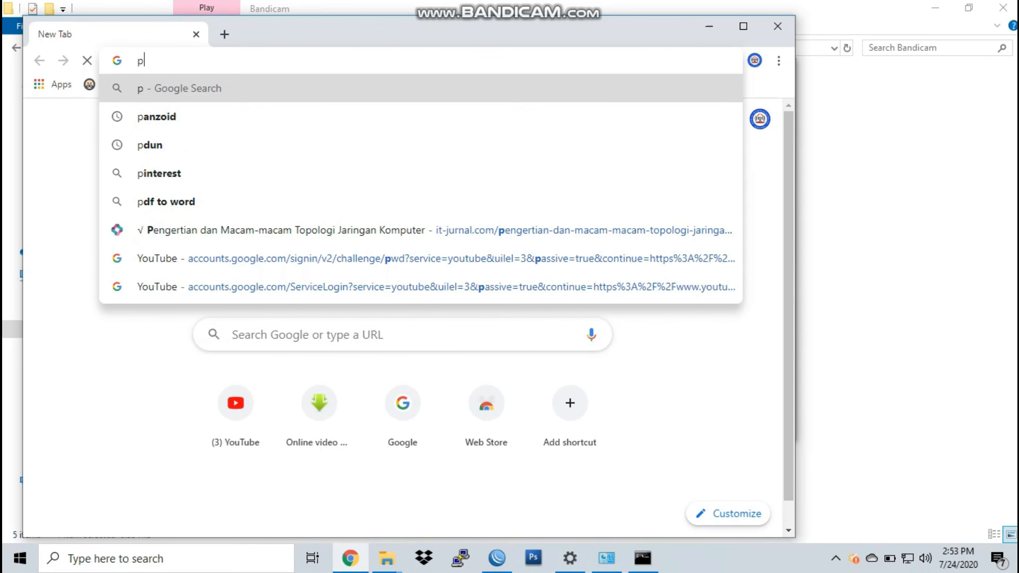
pyautogui.press('BackSpace')
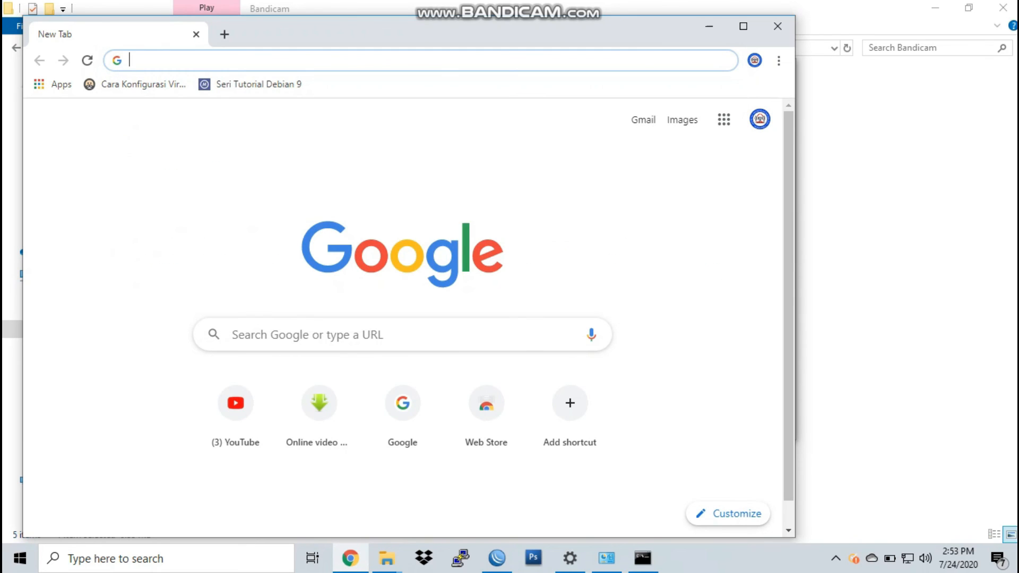
pyautogui.write('google.com')
pyautogui.press('Return')
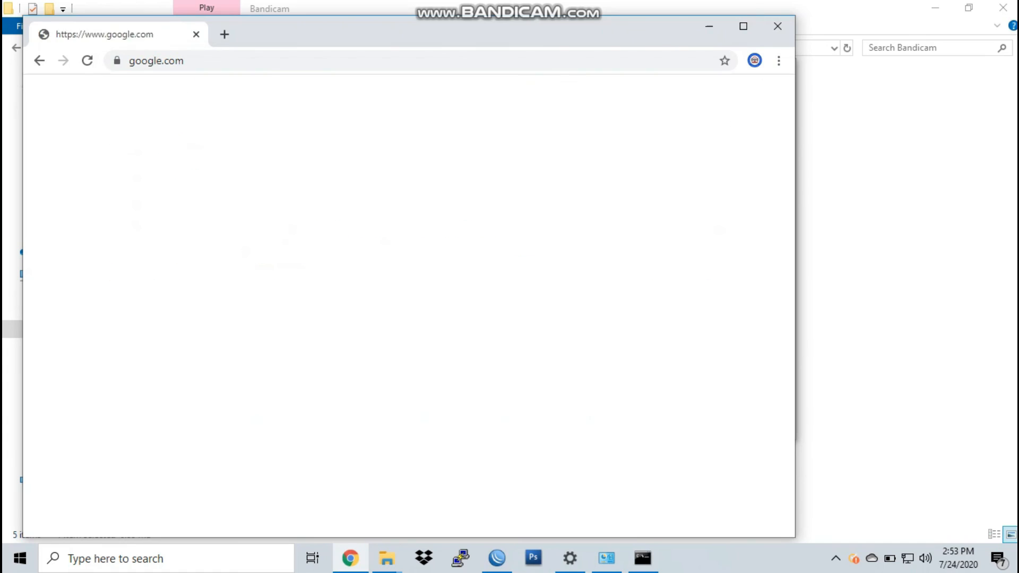